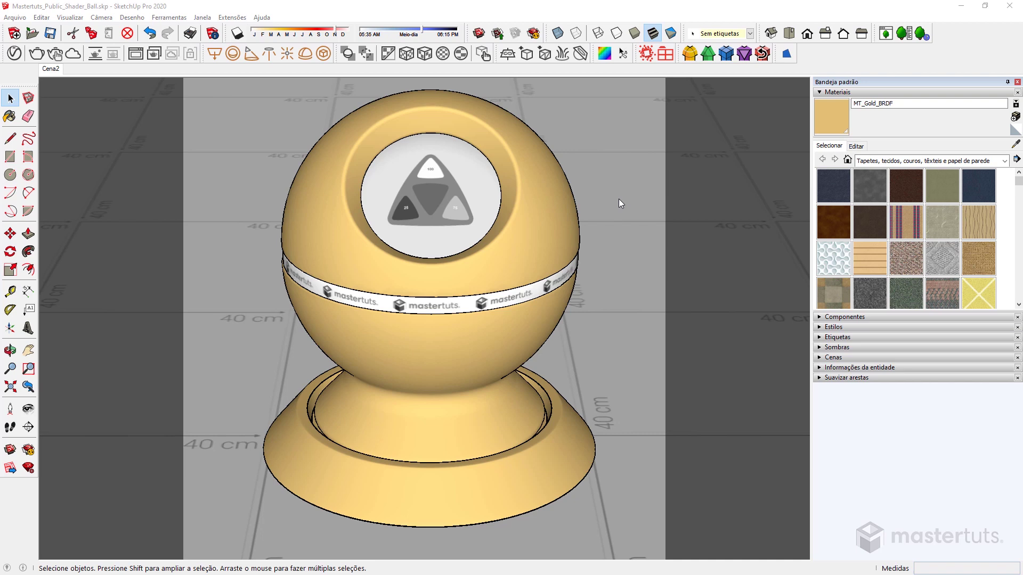
# Open the V-Ray Asset Editor and repaint the shader ball's body inside its group with the default material
pyautogui.click(13, 53)
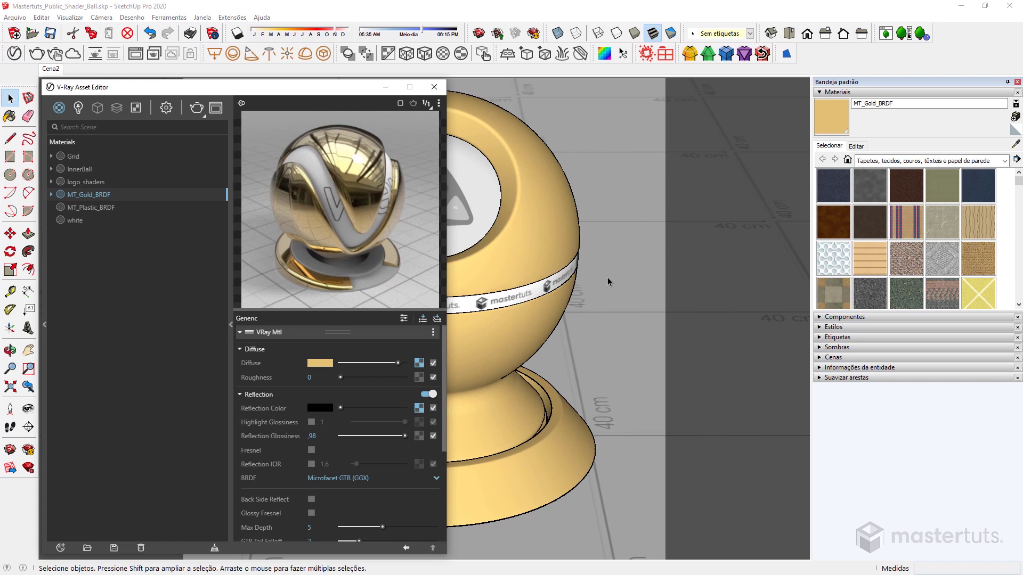
pyautogui.click(540, 222)
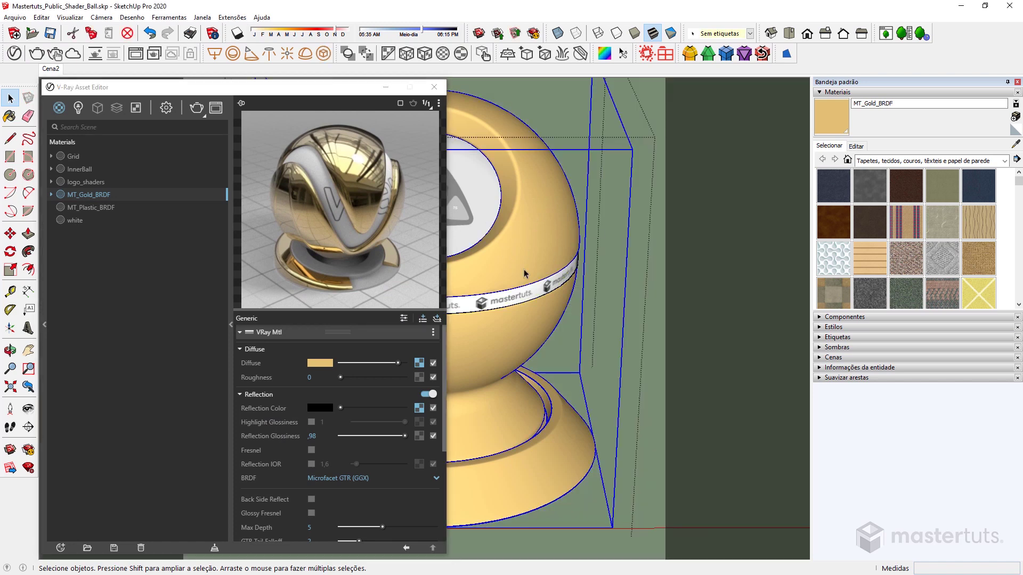
pyautogui.click(1013, 130)
pyautogui.click(530, 237)
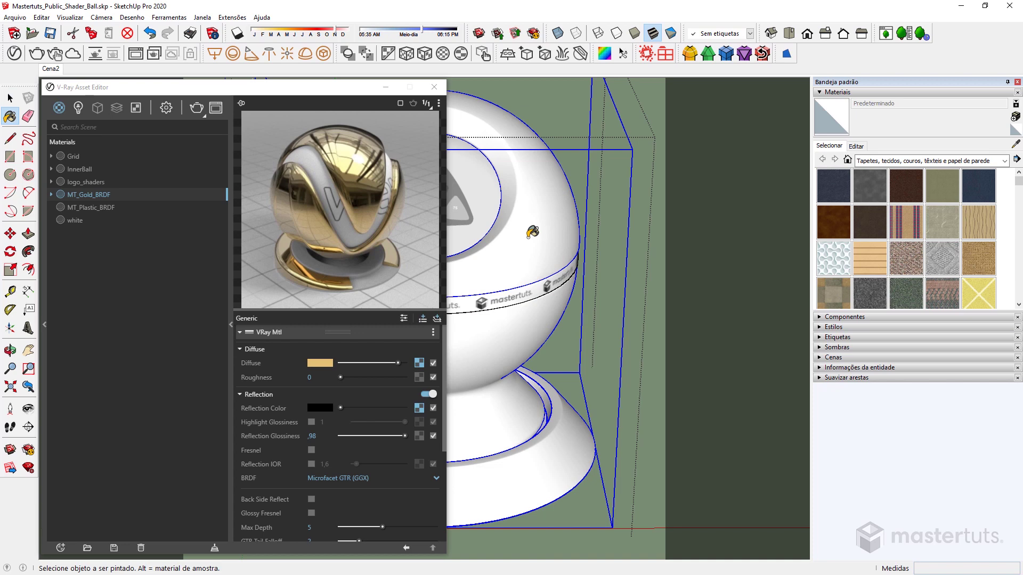
# Create a new V-Ray PBR material and rename it MT_Plastic_PBR
pyautogui.click(59, 109)
pyautogui.rightClick(59, 109)
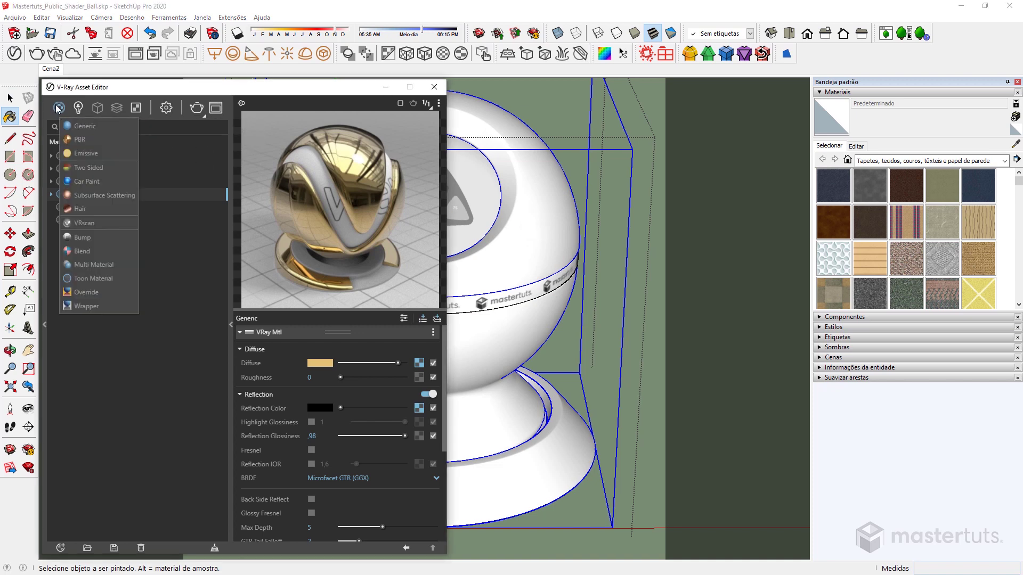
pyautogui.click(79, 139)
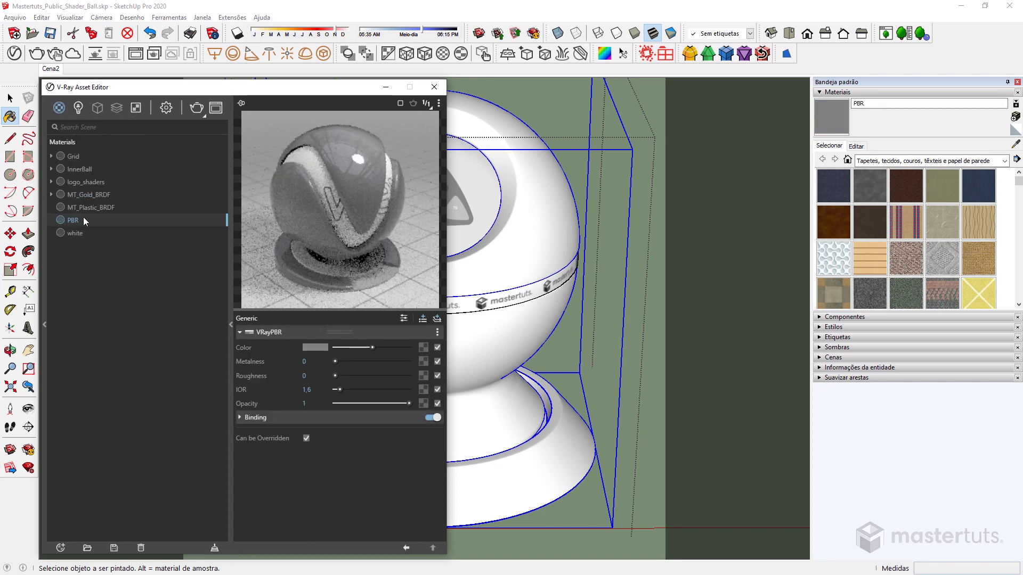
pyautogui.doubleClick(75, 220)
pyautogui.write('MT_')
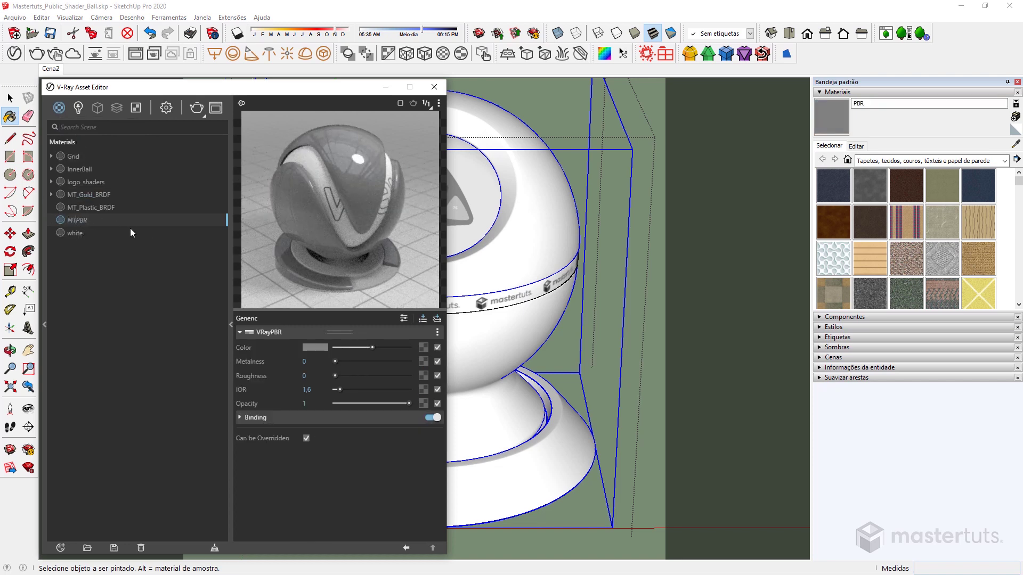
pyautogui.write('Plastico')
pyautogui.press('Return')
# Set the color of MT_Plastic_PBR to pure red with a brightness value (V) of 0,8
pyautogui.click(98, 208)
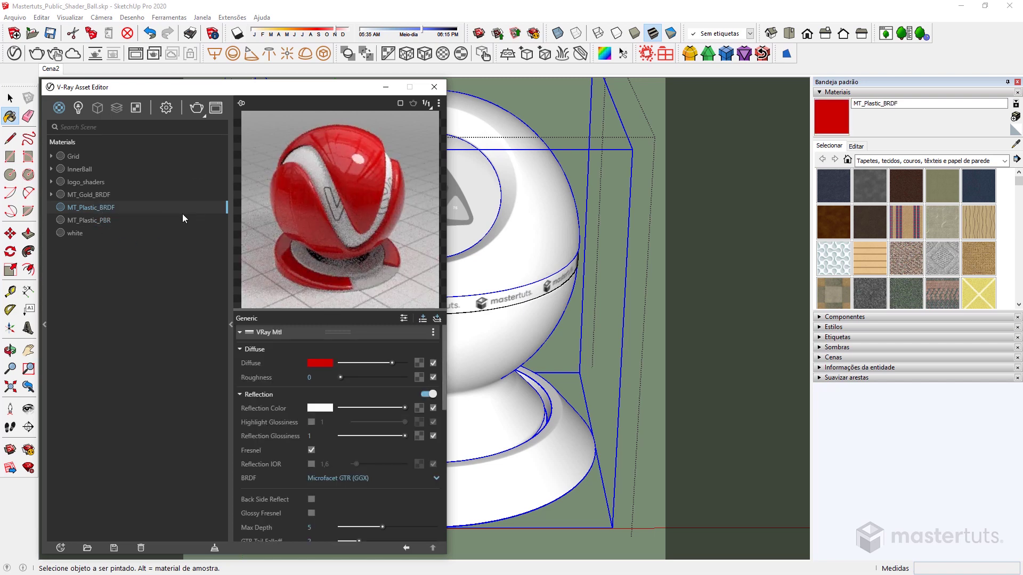
pyautogui.click(102, 221)
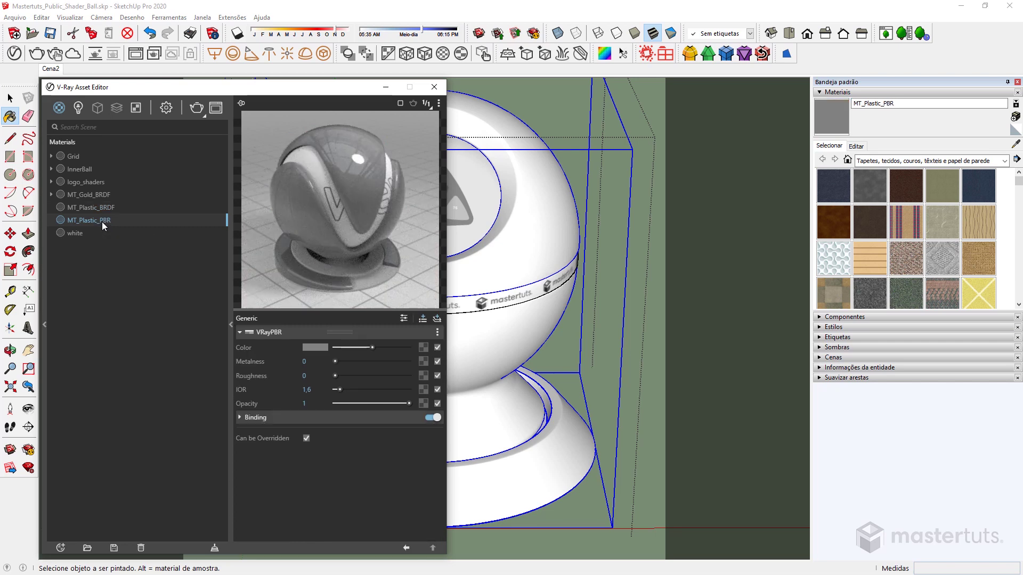
pyautogui.click(312, 350)
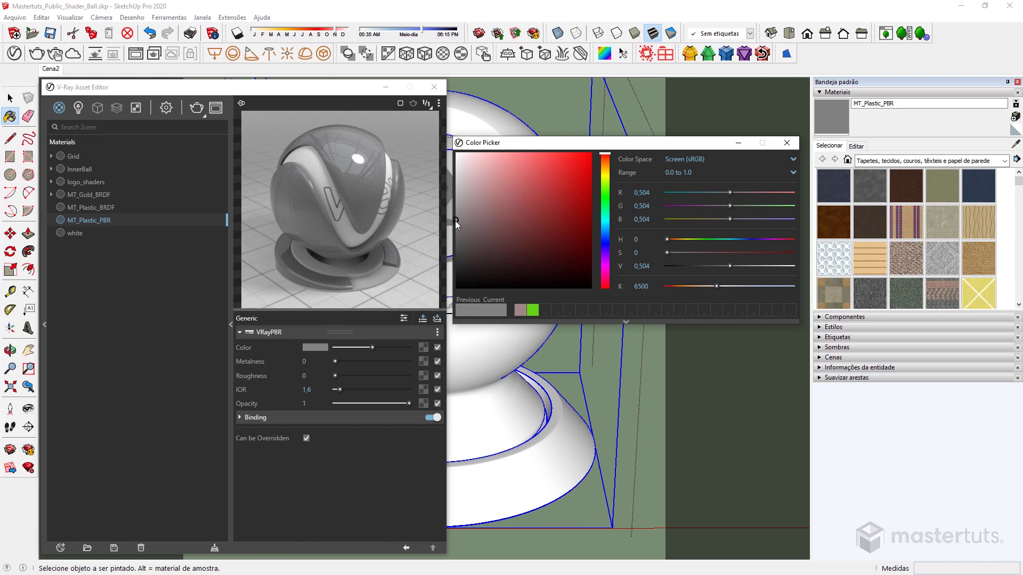
pyautogui.click(537, 170)
pyautogui.moveTo(560, 163); pyautogui.dragTo(604, 144)
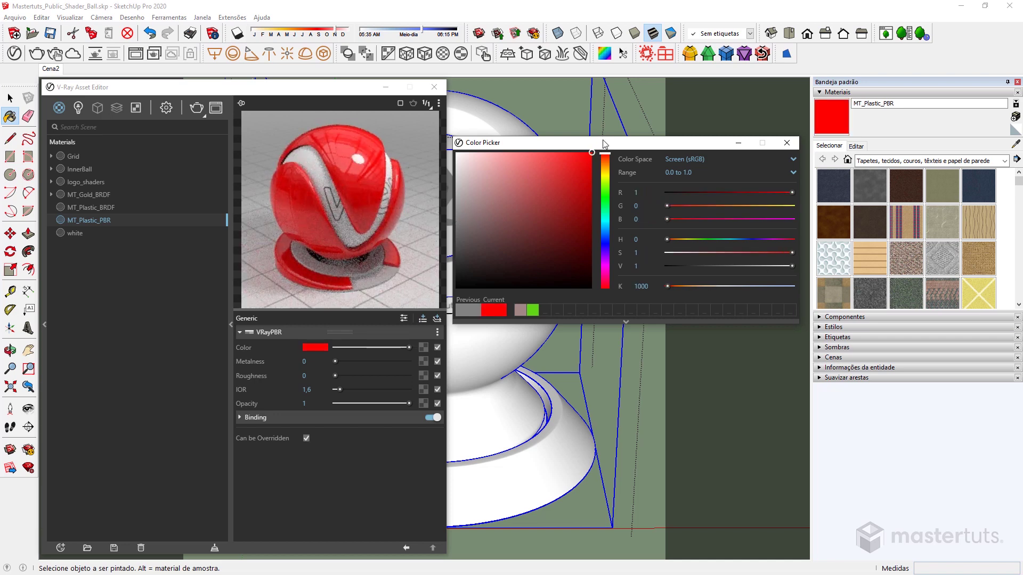
pyautogui.click(635, 266)
pyautogui.press('Return')
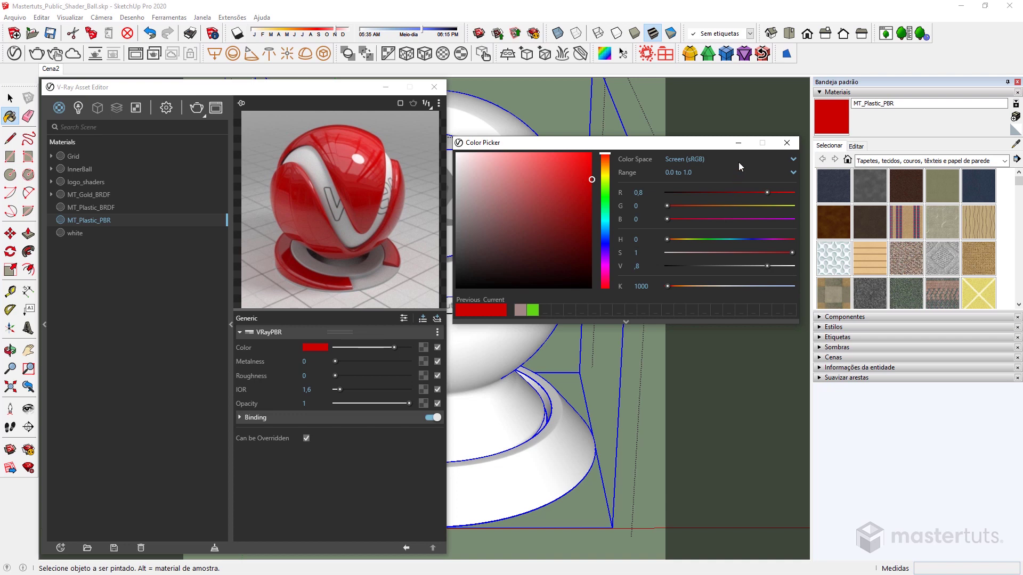
pyautogui.click(738, 143)
# Compare the parameter groups of MT_Plastic_BRDF with the simpler parameters of MT_Plastic_PBR
pyautogui.click(103, 208)
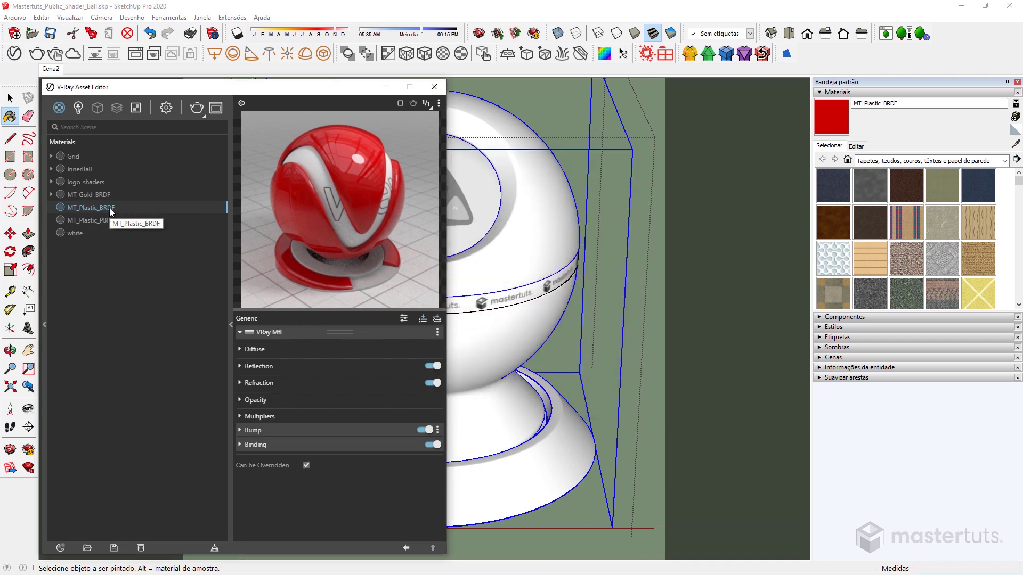
pyautogui.click(102, 221)
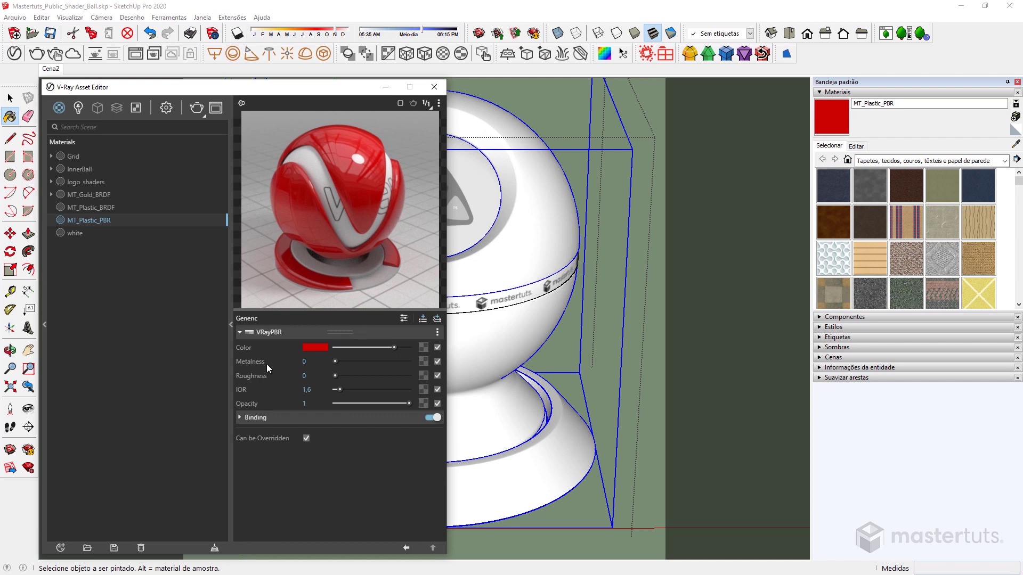
pyautogui.moveTo(260, 364)
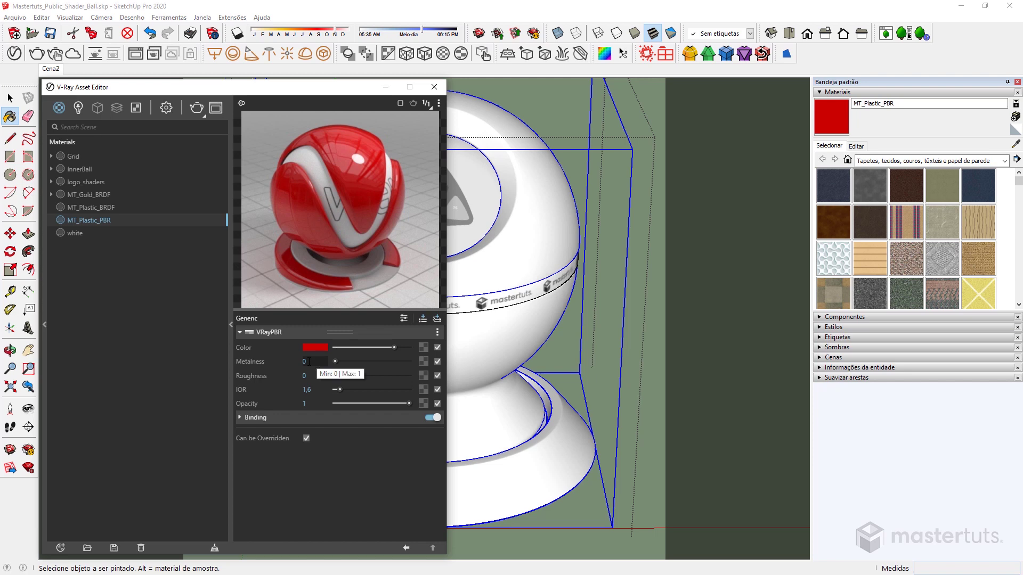
# Try a metalness of 1 on MT_Plastic_PBR and return it to 0
pyautogui.moveTo(335, 363); pyautogui.dragTo(413, 366)
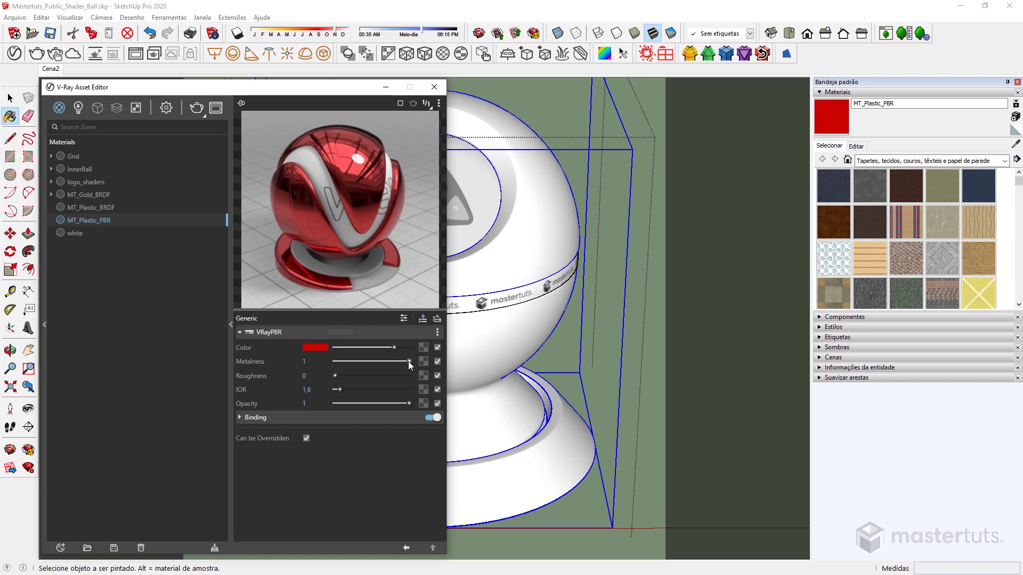
pyautogui.click(308, 362)
pyautogui.write('0')
pyautogui.press('Return')
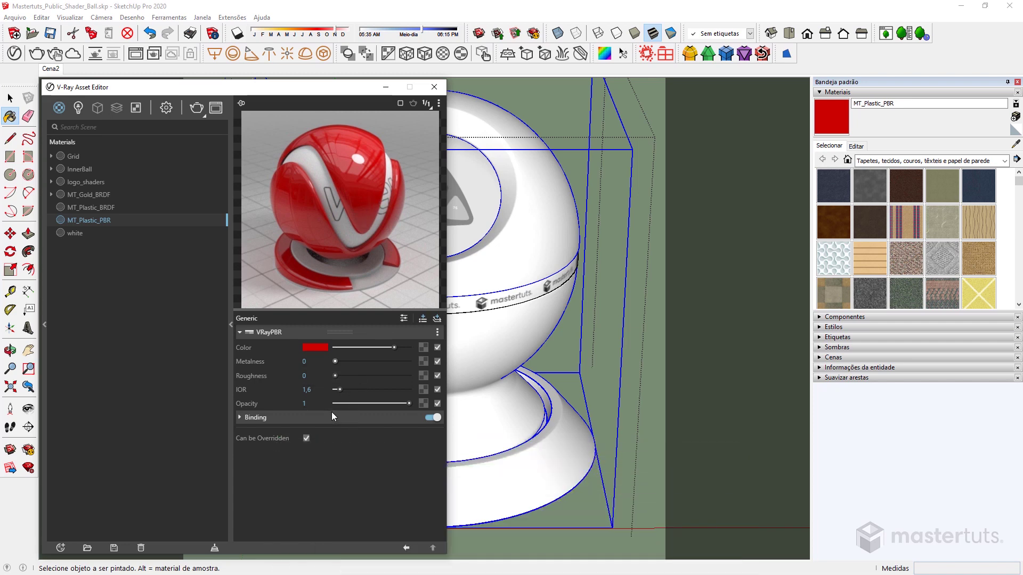
# Set the reflection glossiness of MT_Plastic_BRDF to 0 and the roughness of MT_Plastic_PBR to 1
pyautogui.click(106, 207)
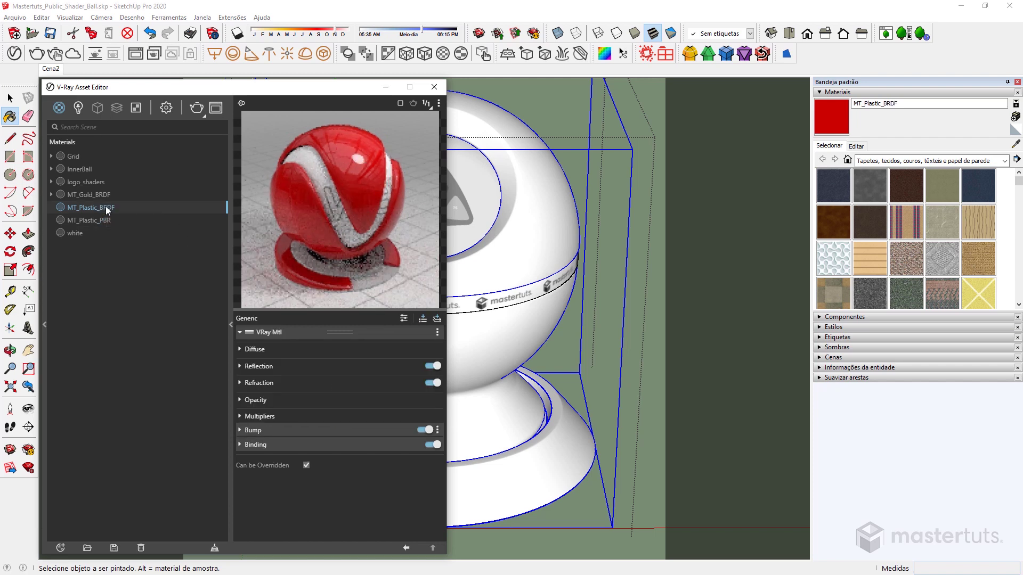
pyautogui.click(262, 365)
pyautogui.click(251, 366)
pyautogui.click(251, 366)
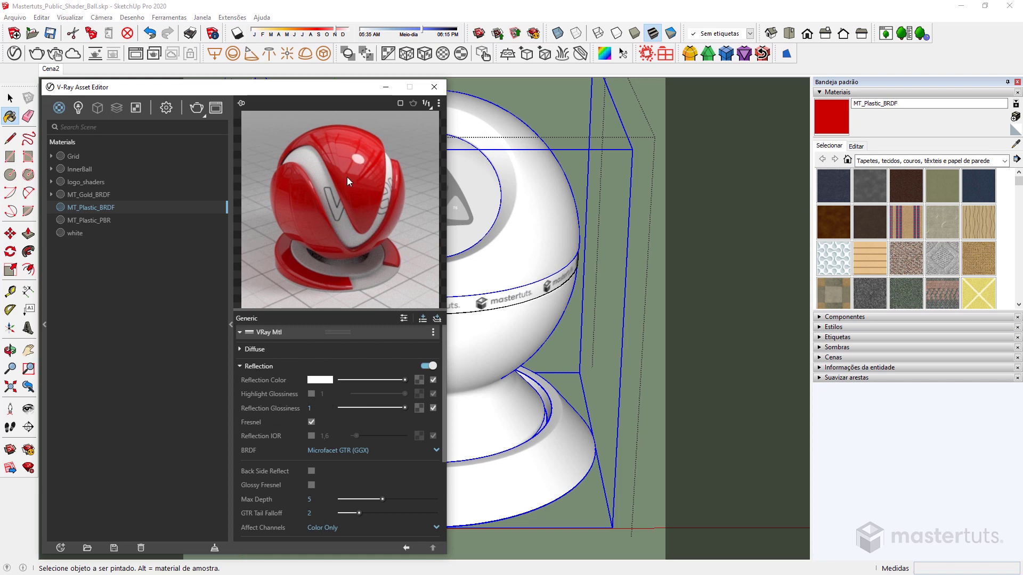
pyautogui.moveTo(404, 406); pyautogui.dragTo(337, 414)
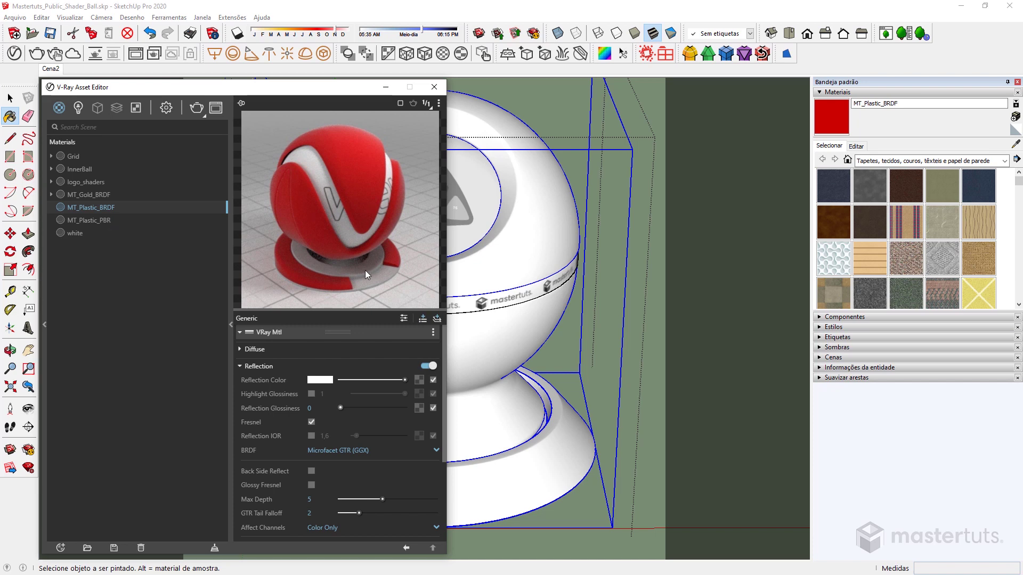
pyautogui.click(108, 220)
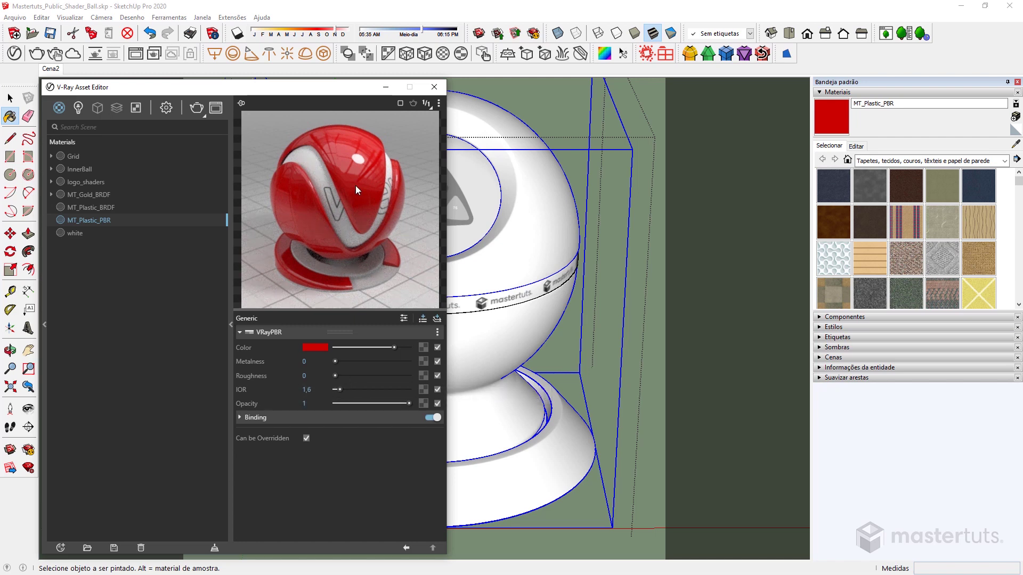
pyautogui.moveTo(335, 375); pyautogui.dragTo(423, 377)
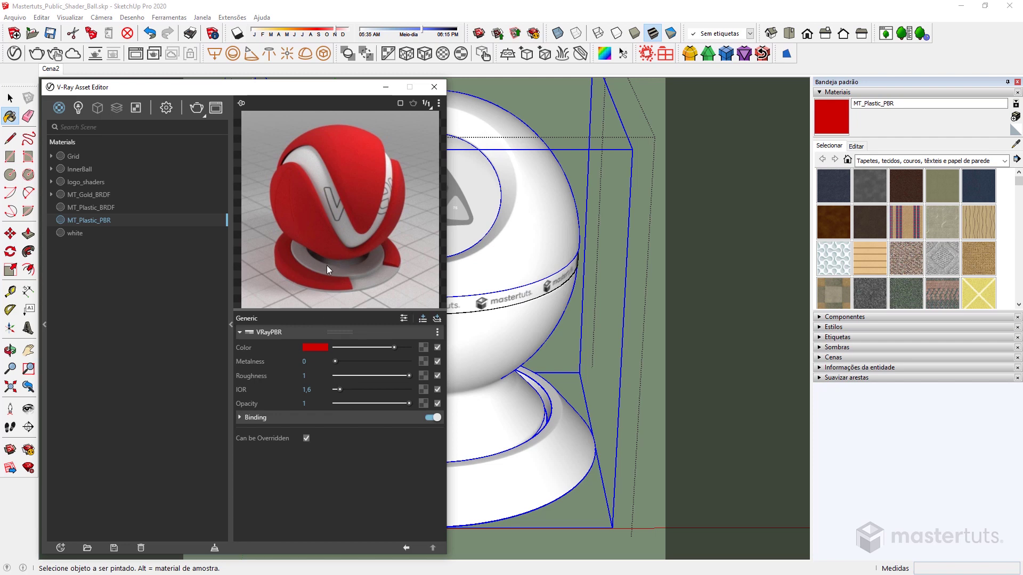
# Enable Glossy Fresnel in the reflection settings of MT_Plastic_BRDF and compare its preview with MT_Plastic_PBR
pyautogui.click(111, 208)
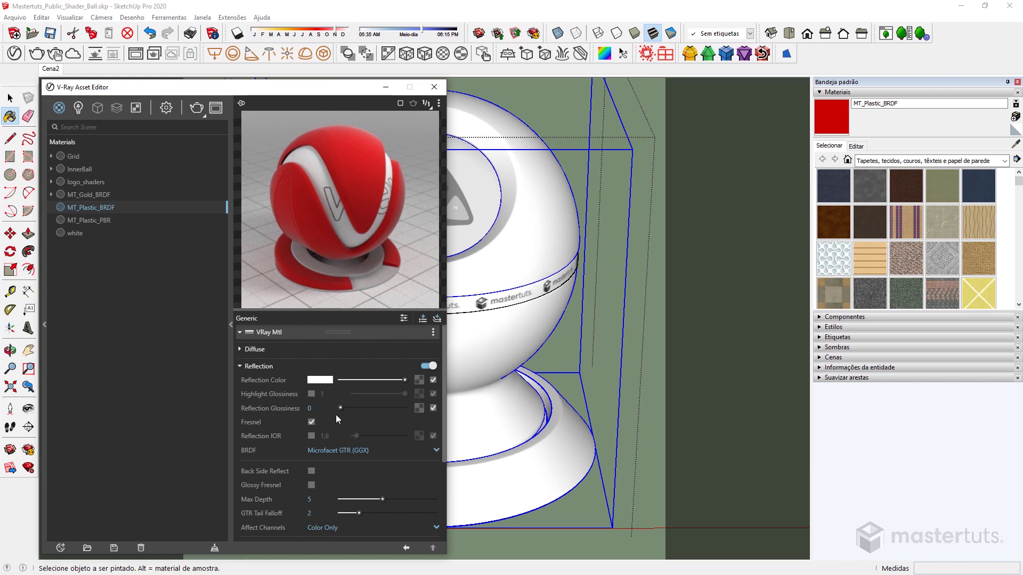
pyautogui.click(312, 485)
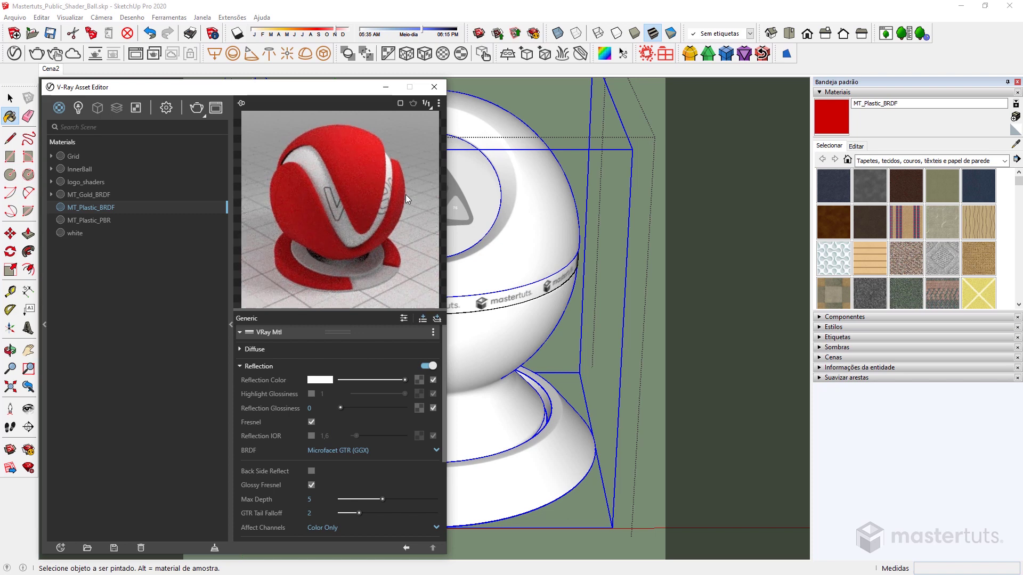
pyautogui.click(106, 223)
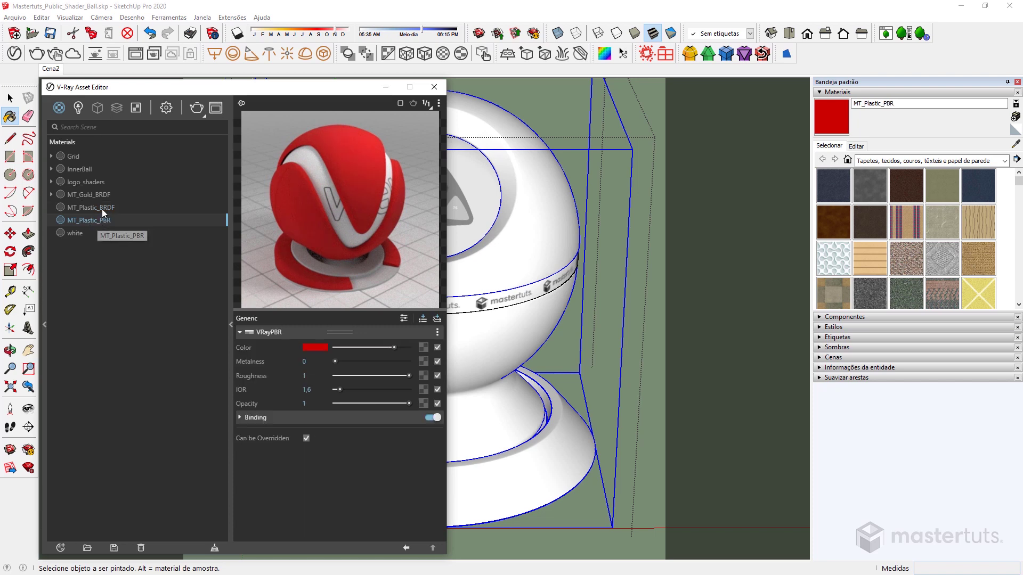
# Return the reflection glossiness of MT_Plastic_BRDF to 1 and the roughness of MT_Plastic_PBR to 0
pyautogui.click(102, 209)
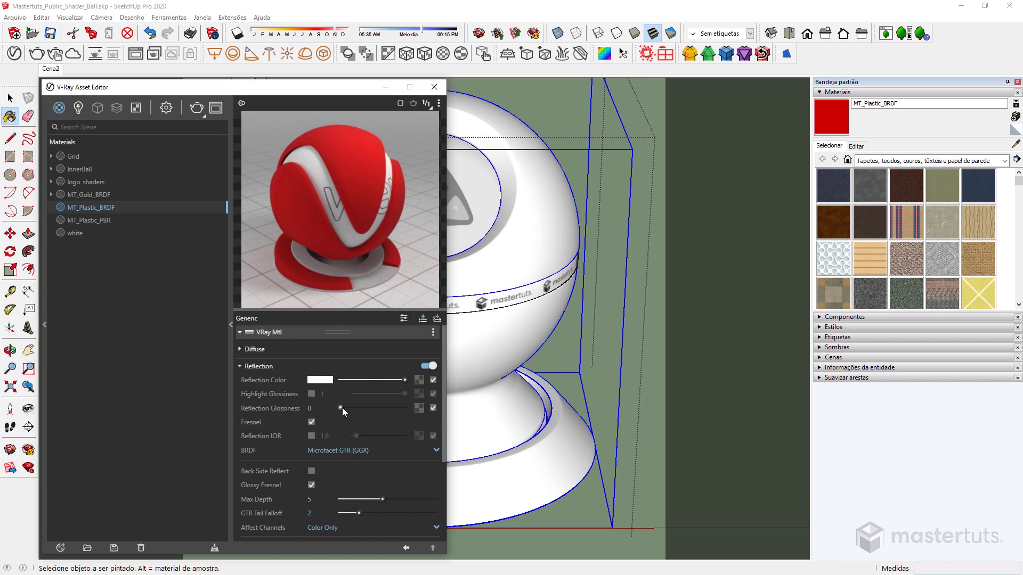
pyautogui.moveTo(341, 408); pyautogui.dragTo(405, 408)
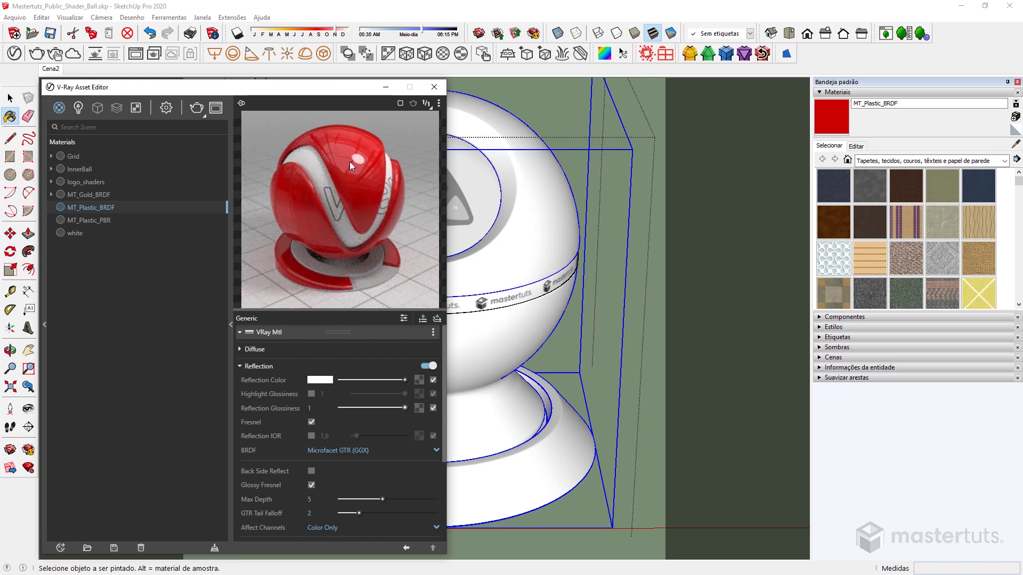
pyautogui.click(113, 220)
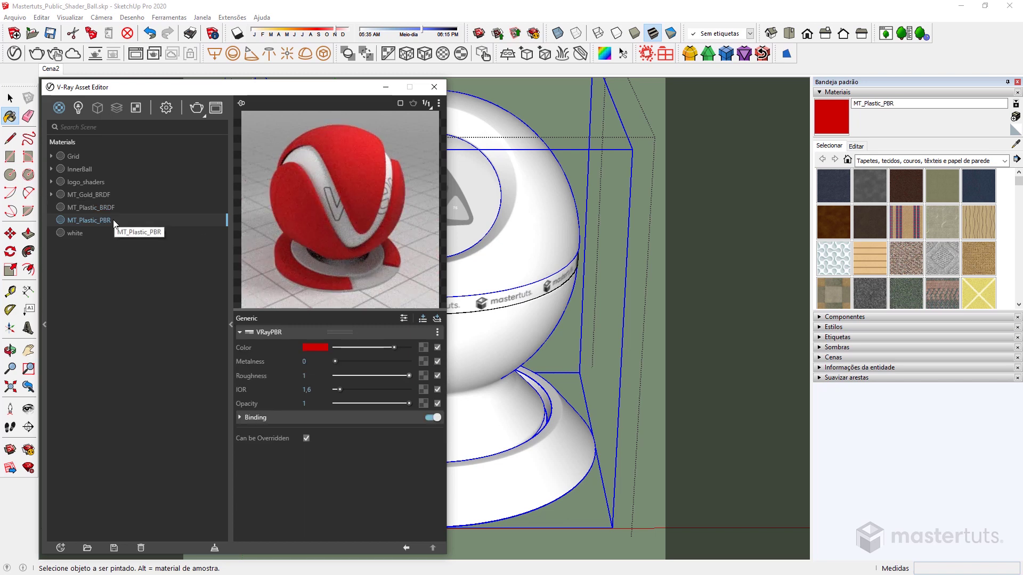
pyautogui.moveTo(408, 375); pyautogui.dragTo(373, 376)
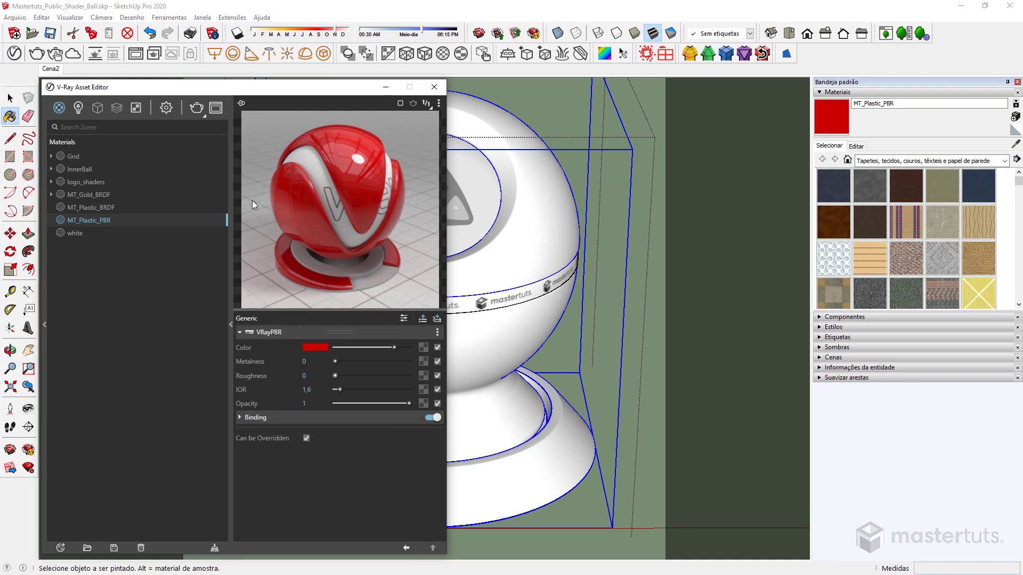
# Set the IOR of MT_Plastic_PBR to 1,5 and paint the shader ball's body with this material
pyautogui.click(307, 390)
pyautogui.write('1,5')
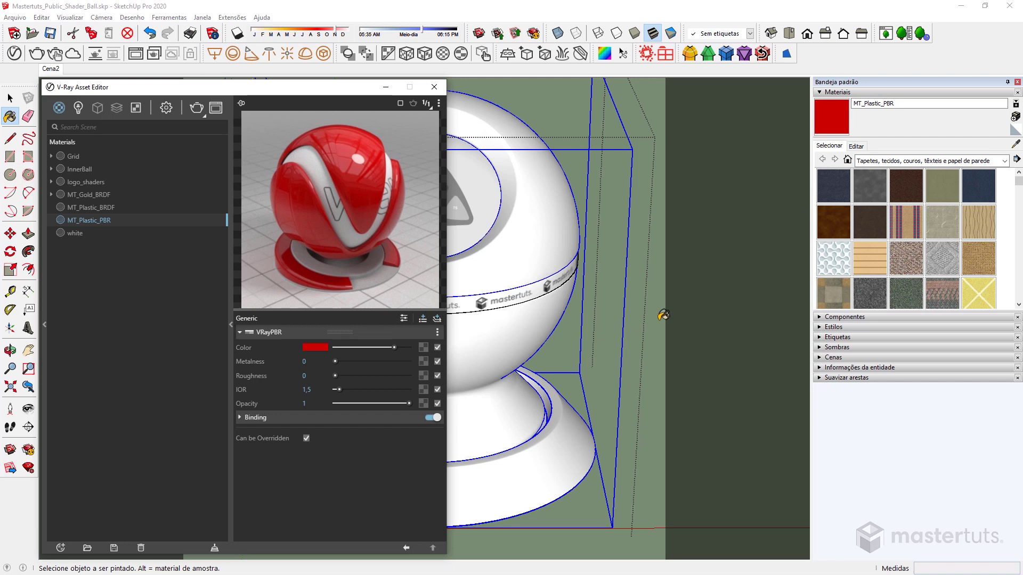
pyautogui.click(835, 119)
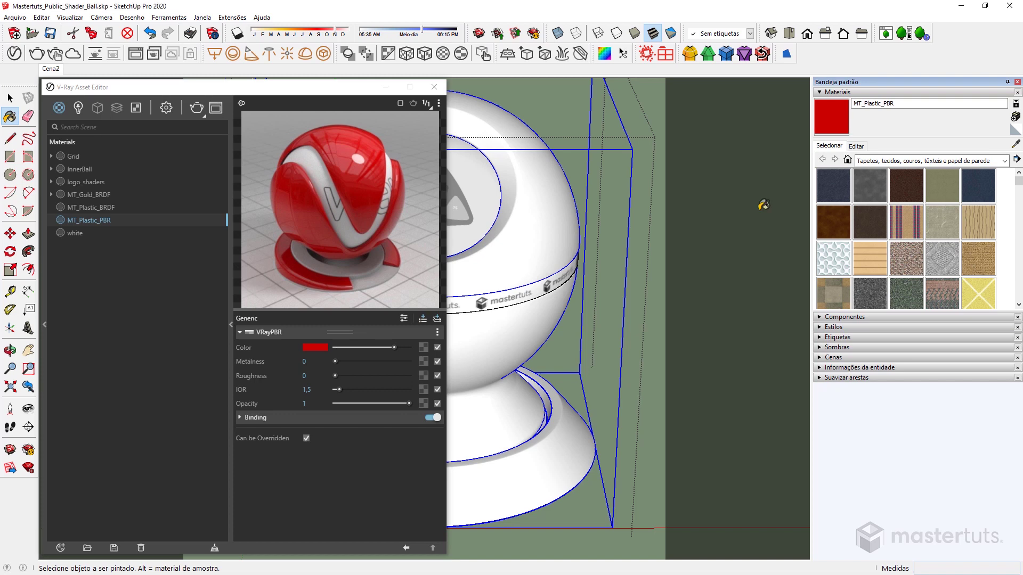
pyautogui.click(534, 235)
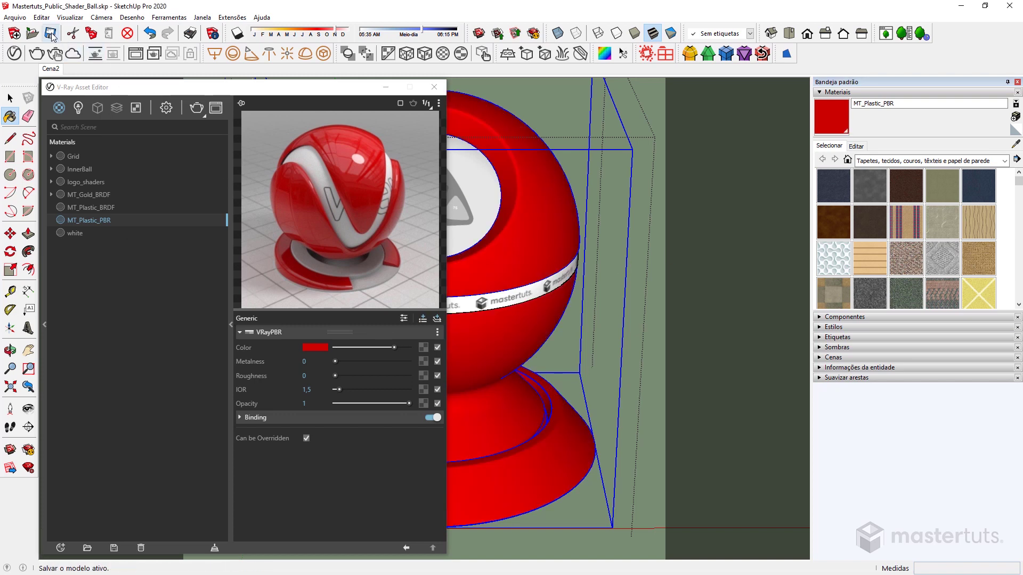
# Render the scene with V-Ray to check the red plastic, close the frame buffer and leave the Paint tool
pyautogui.click(37, 54)
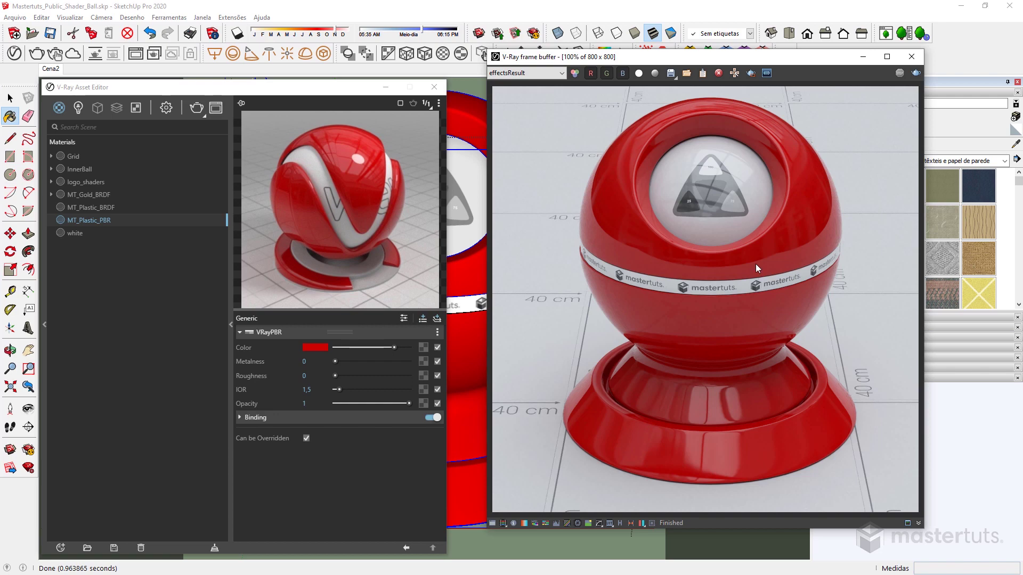
pyautogui.click(910, 56)
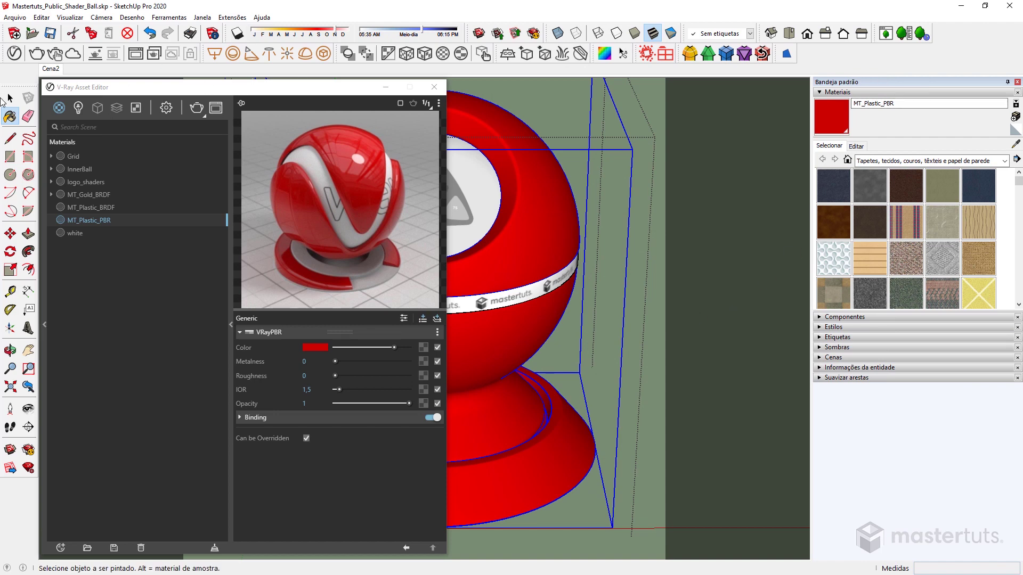
pyautogui.click(10, 98)
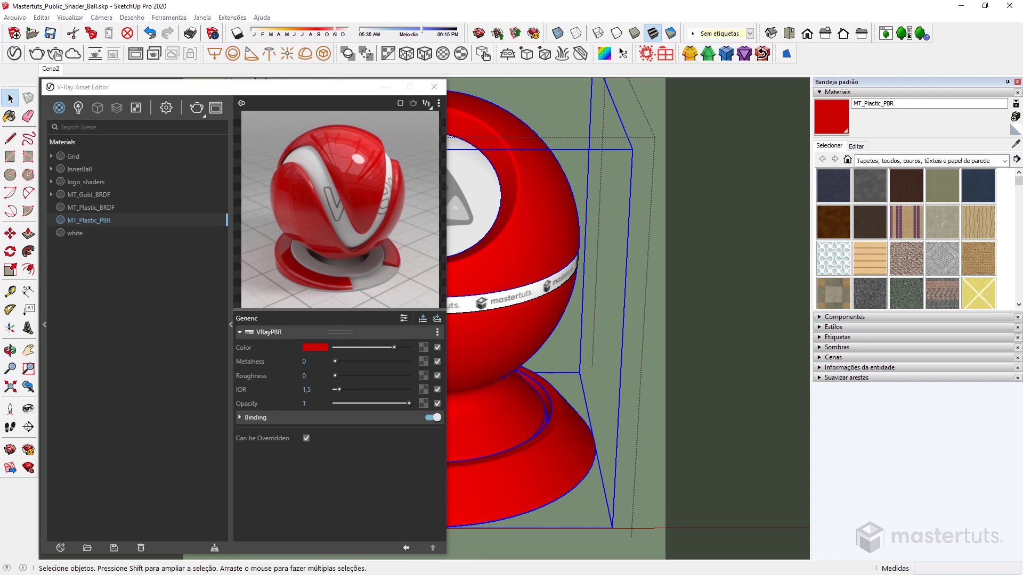
# Switch to the Metals_Table.png image, examine the RGB values listed for each metal, and move its window clear of the model
pyautogui.hotkey('alt', 'Tab')
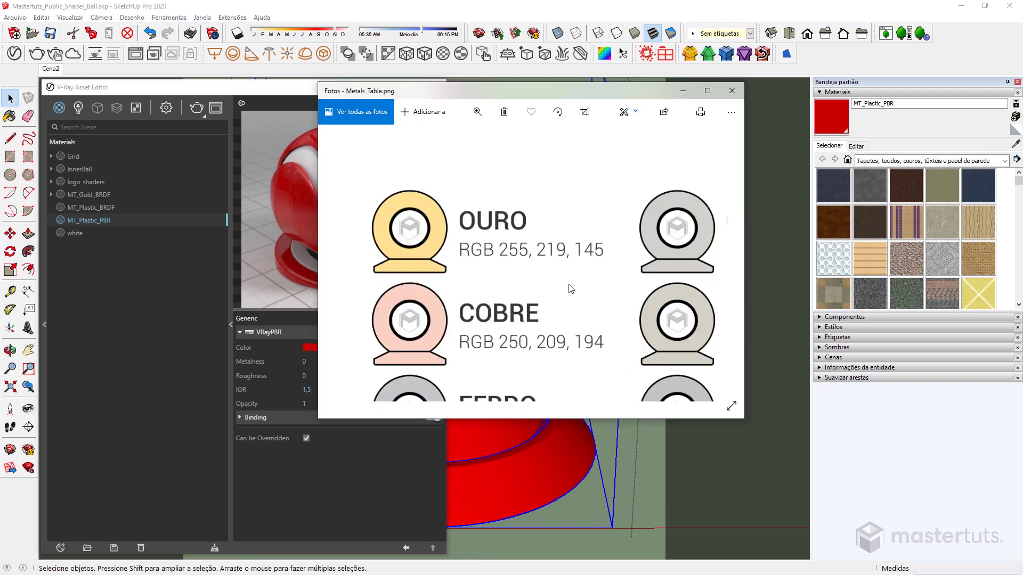
pyautogui.scroll(-3, 572, 292)
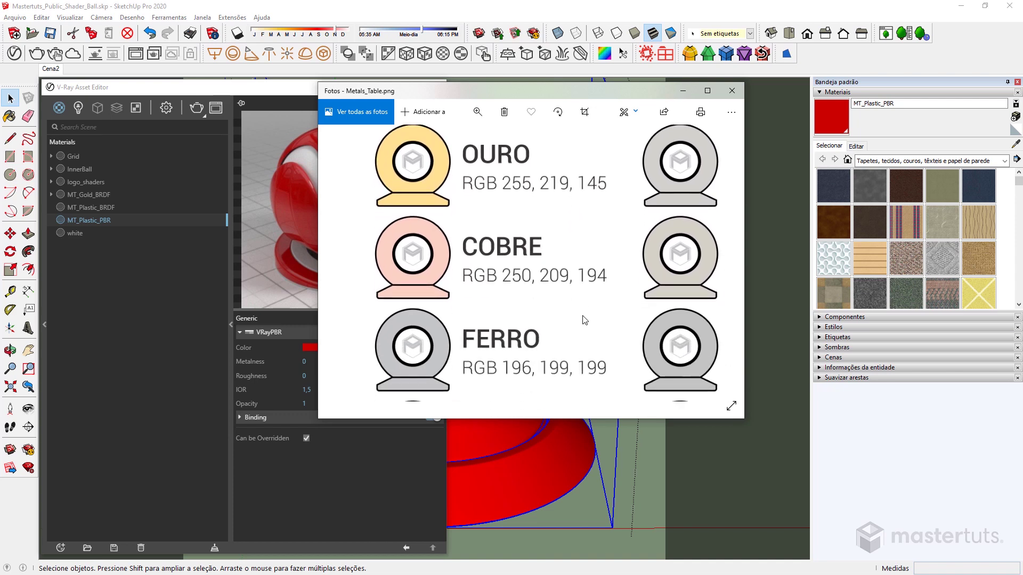
pyautogui.scroll(-2, 585, 320)
pyautogui.scroll(-2, 591, 325)
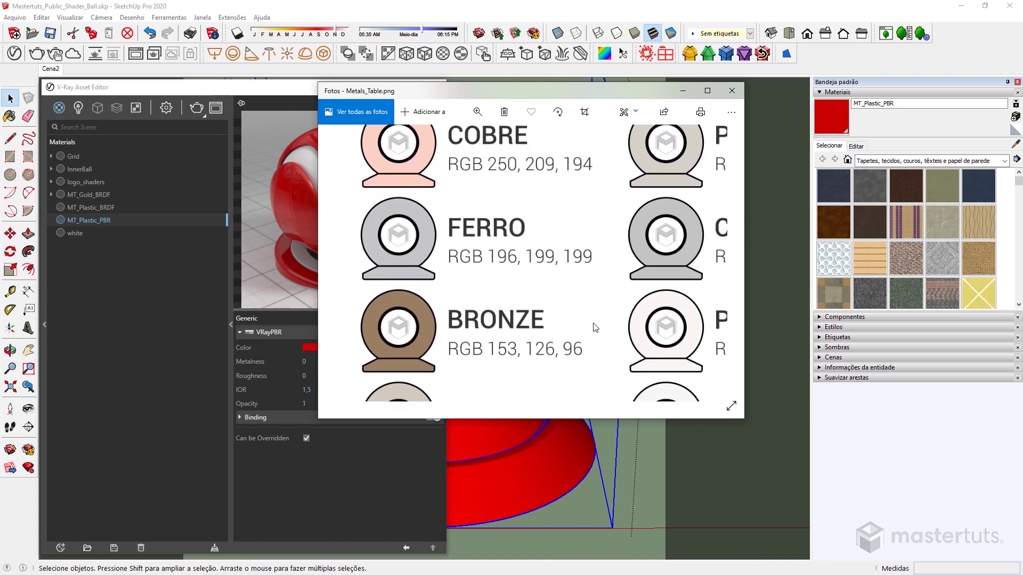
pyautogui.scroll(-2, 595, 327)
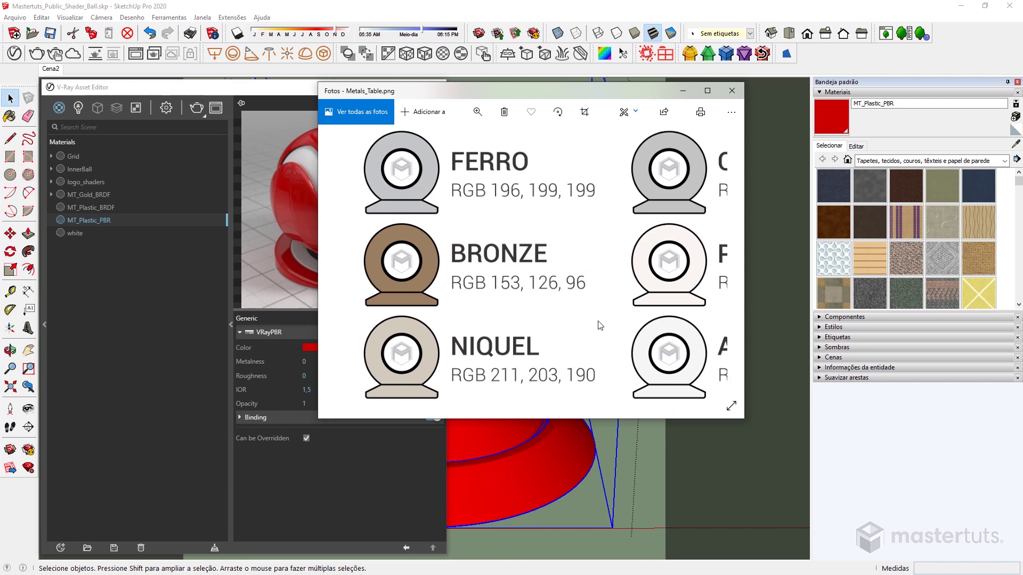
pyautogui.scroll(1, 594, 319)
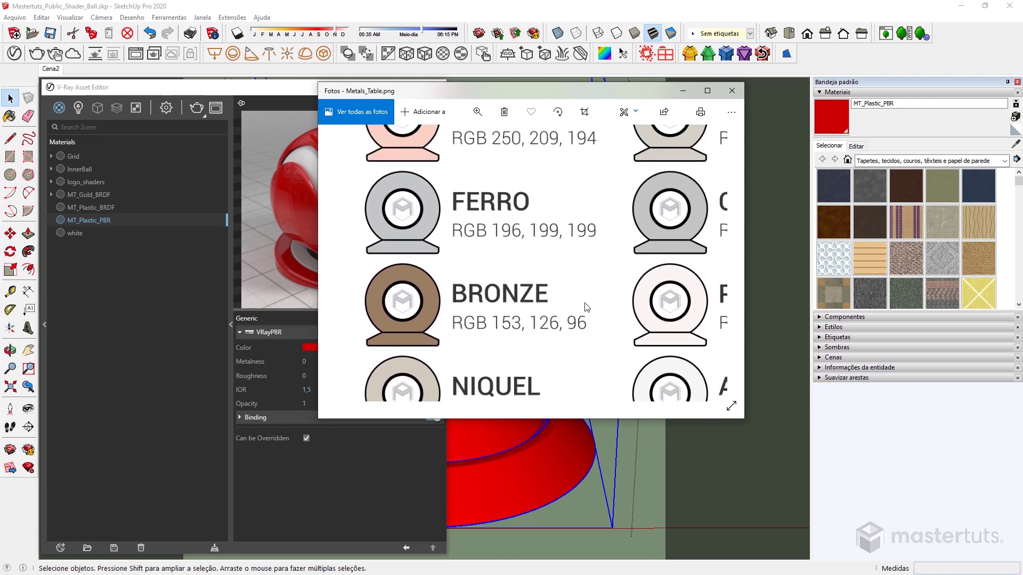
pyautogui.scroll(2, 586, 307)
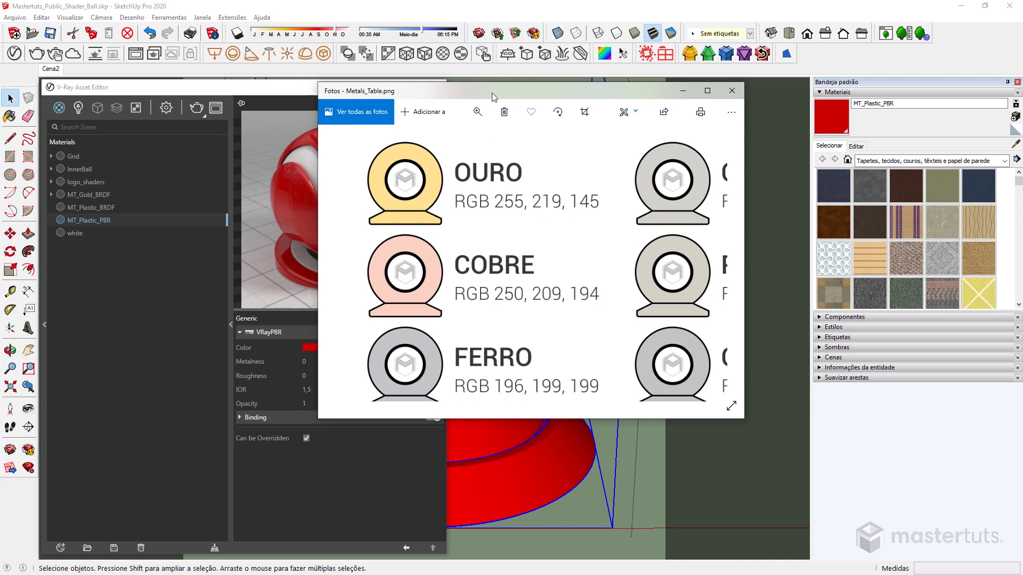
pyautogui.moveTo(488, 90)
pyautogui.mouseDown()
pyautogui.moveTo(600, 136)
pyautogui.moveTo(1022, 181)
pyautogui.mouseUp()
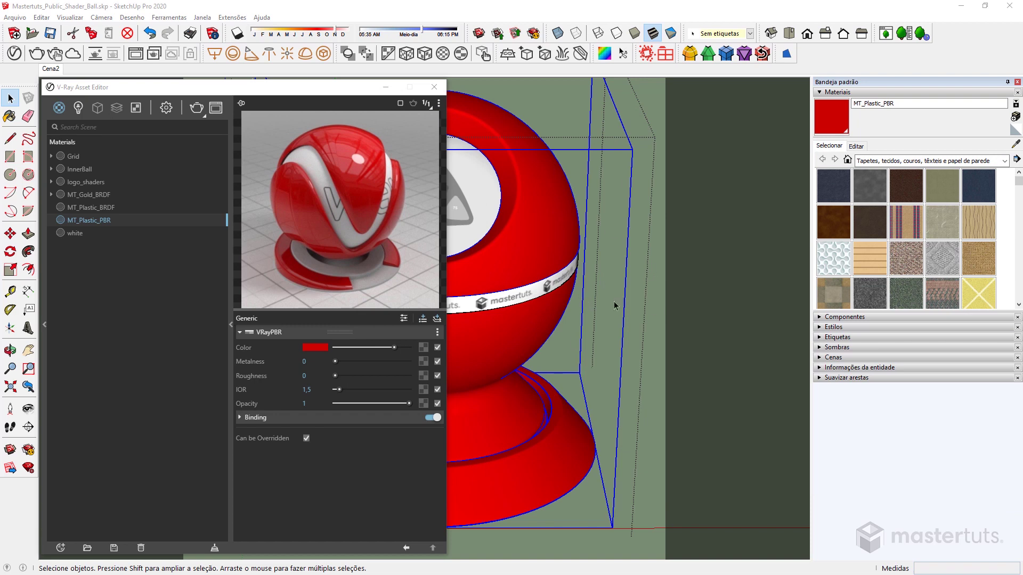
# Create a new V-Ray PBR material and rename it MT_Gold_PBR
pyautogui.rightClick(58, 109)
pyautogui.click(178, 287)
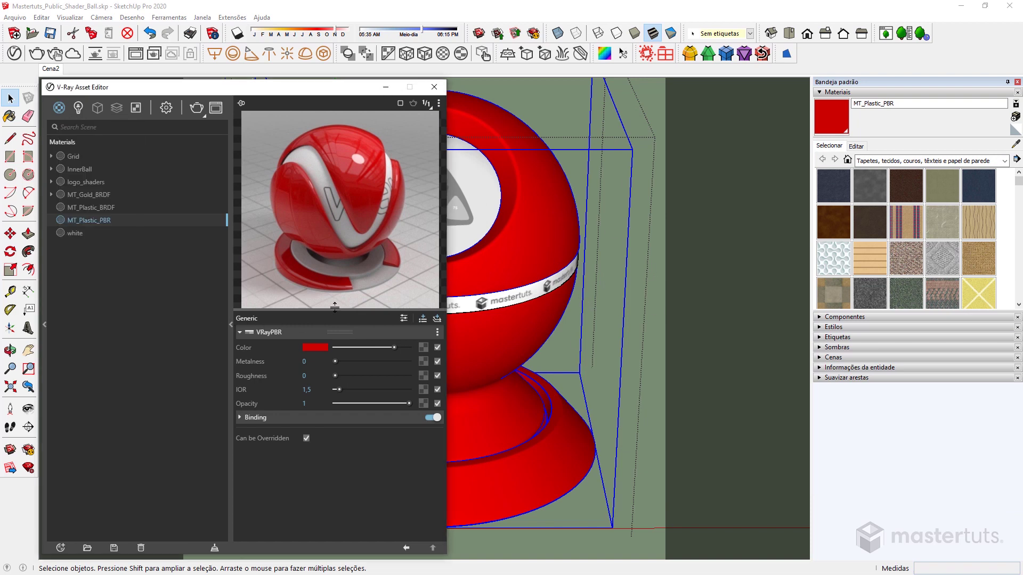
pyautogui.rightClick(58, 108)
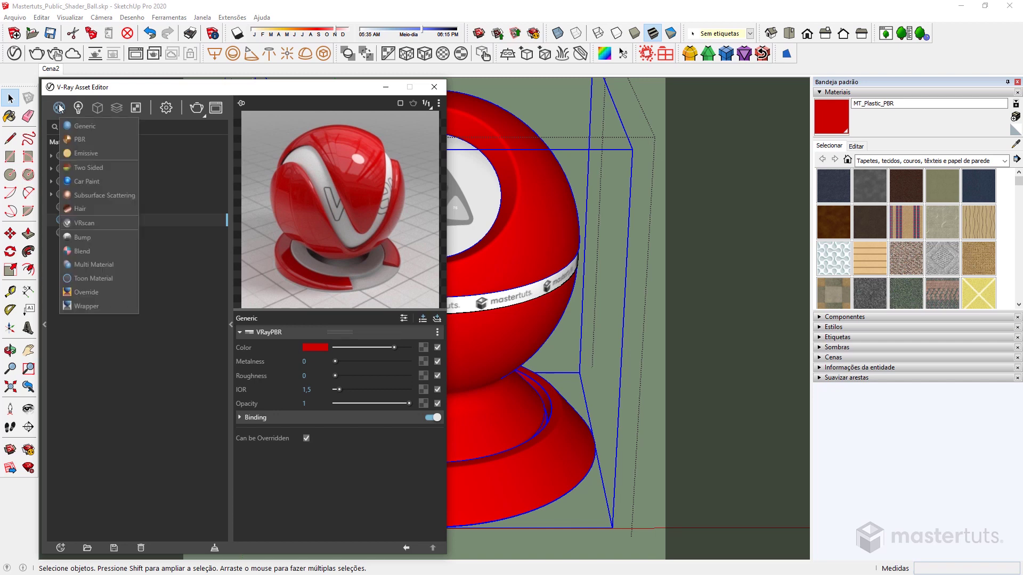
pyautogui.click(80, 139)
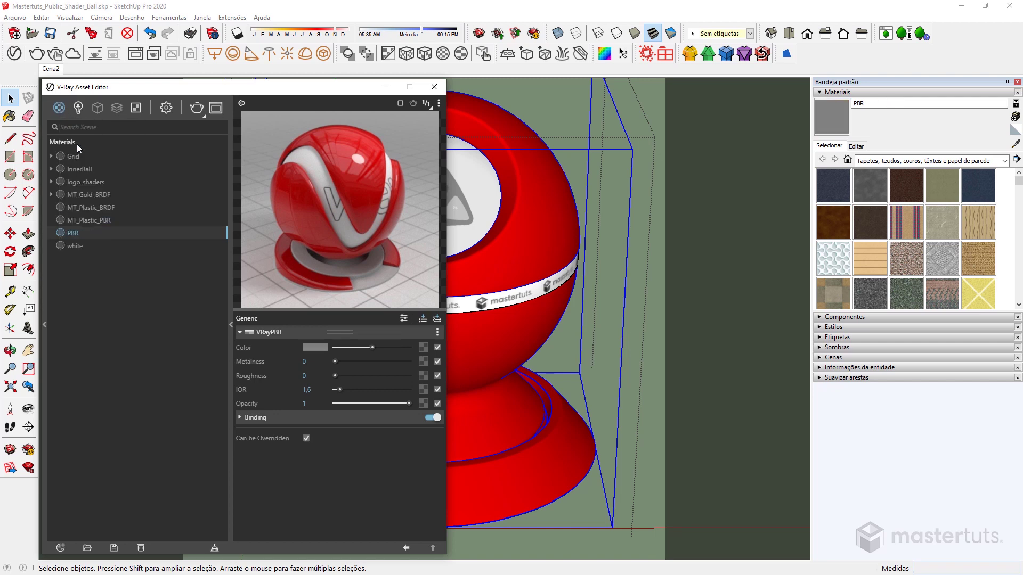
pyautogui.doubleClick(72, 234)
pyautogui.press('Home')
pyautogui.write('M')
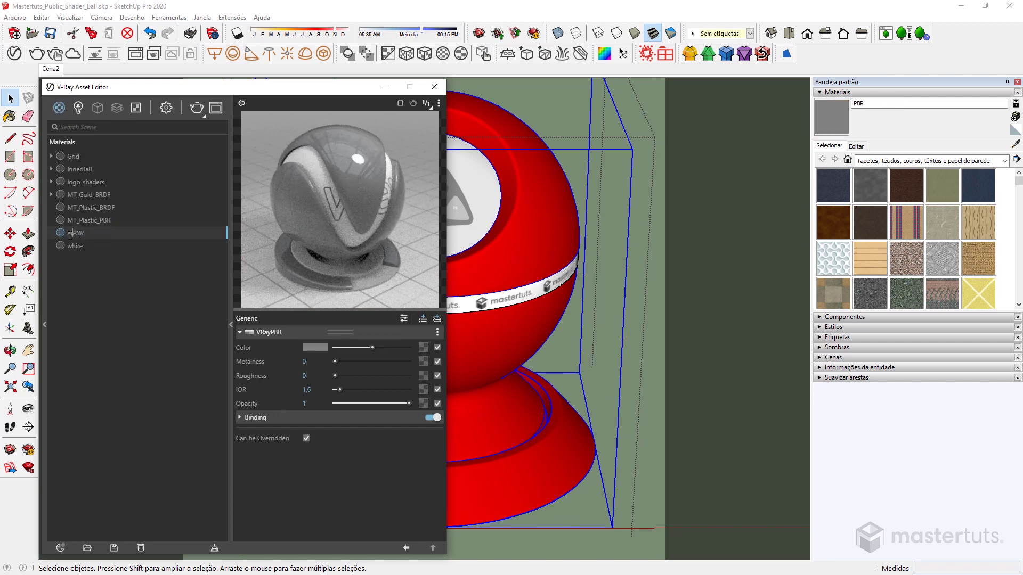
pyautogui.write('T_Gold_')
pyautogui.press('Return')
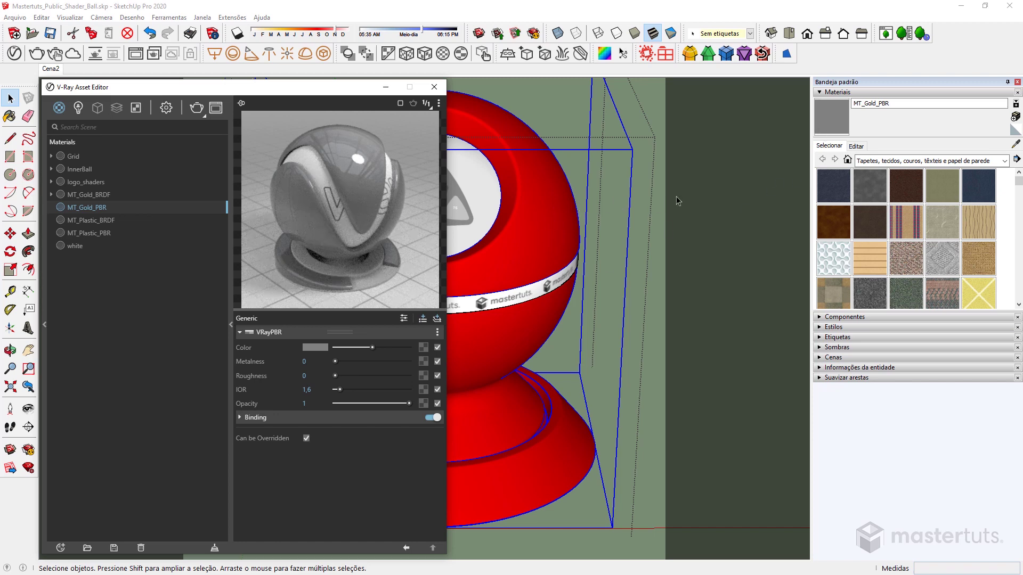
# Paint the shader ball's body with the default material to clear the red plastic, and apply MT_Gold_PBR to it
pyautogui.click(1015, 130)
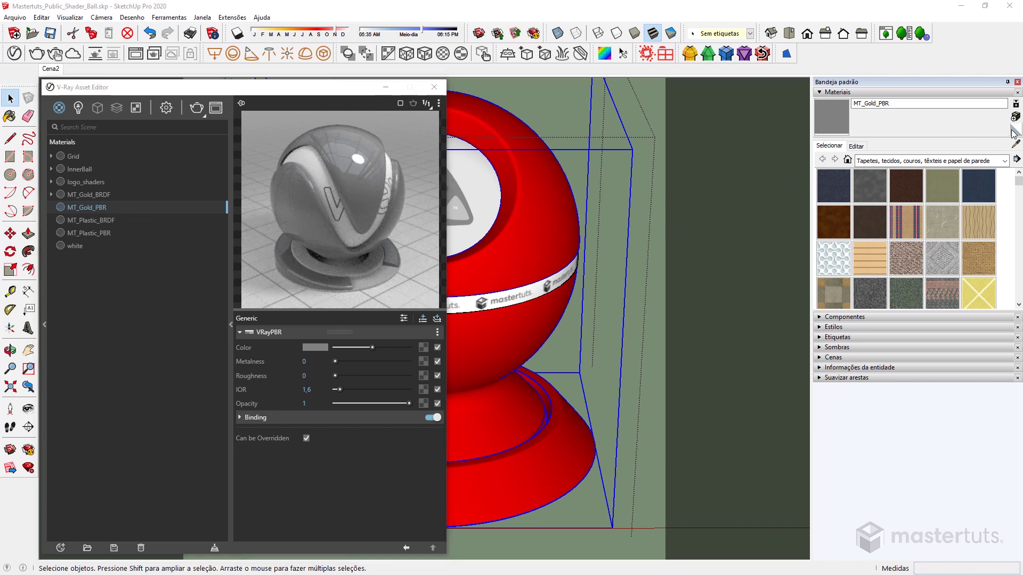
pyautogui.click(522, 208)
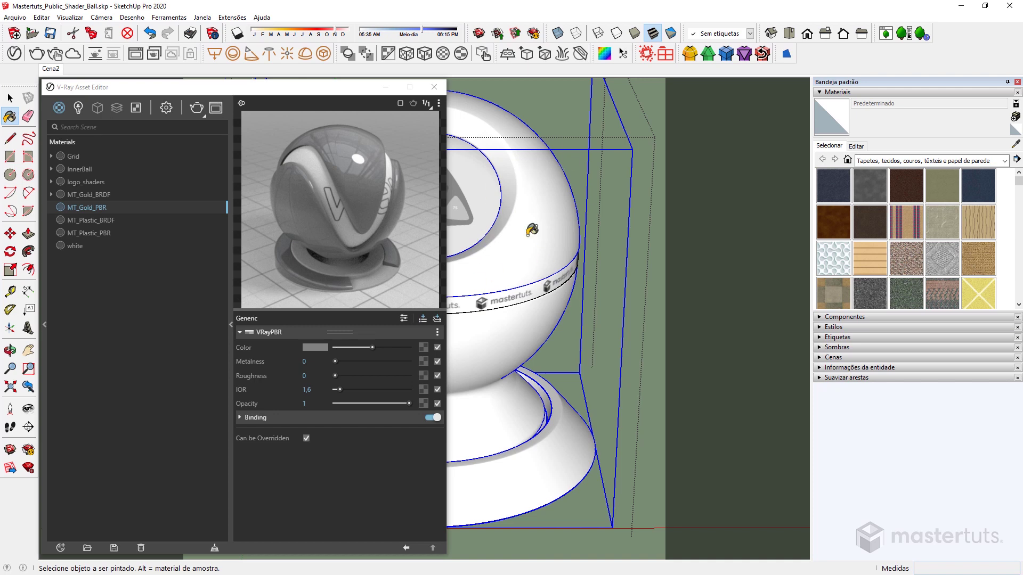
pyautogui.click(90, 206)
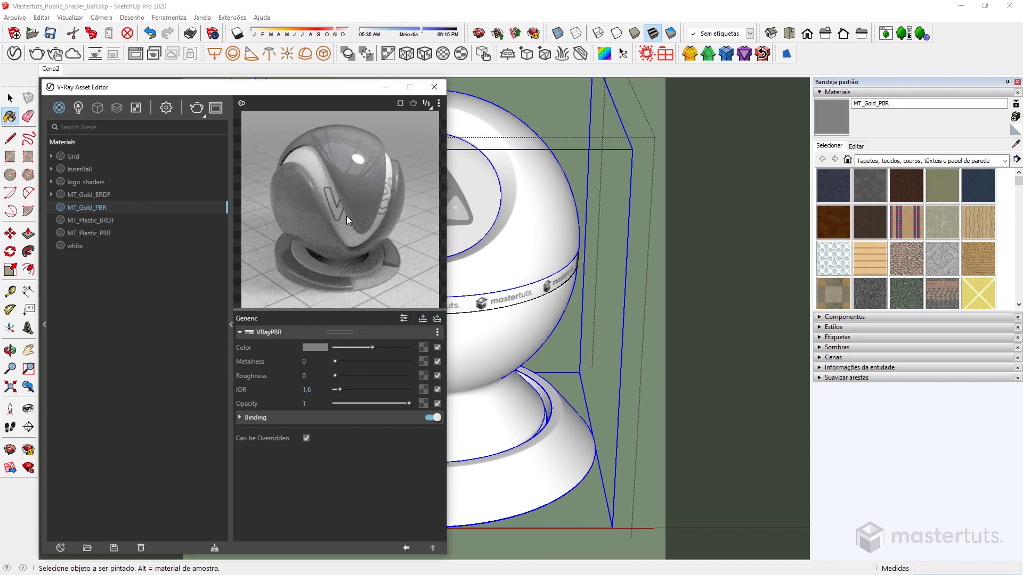
pyautogui.click(835, 111)
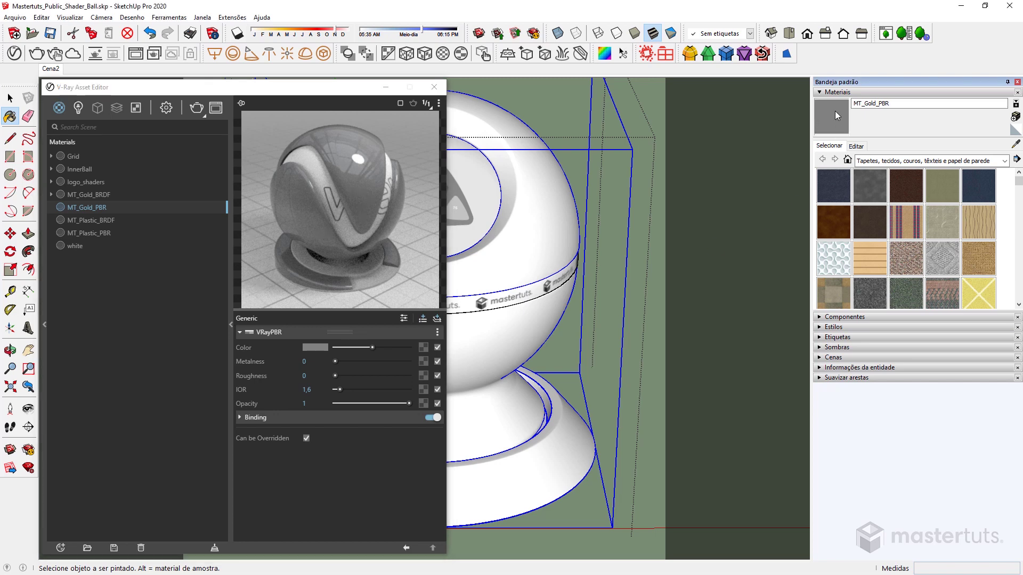
pyautogui.click(510, 218)
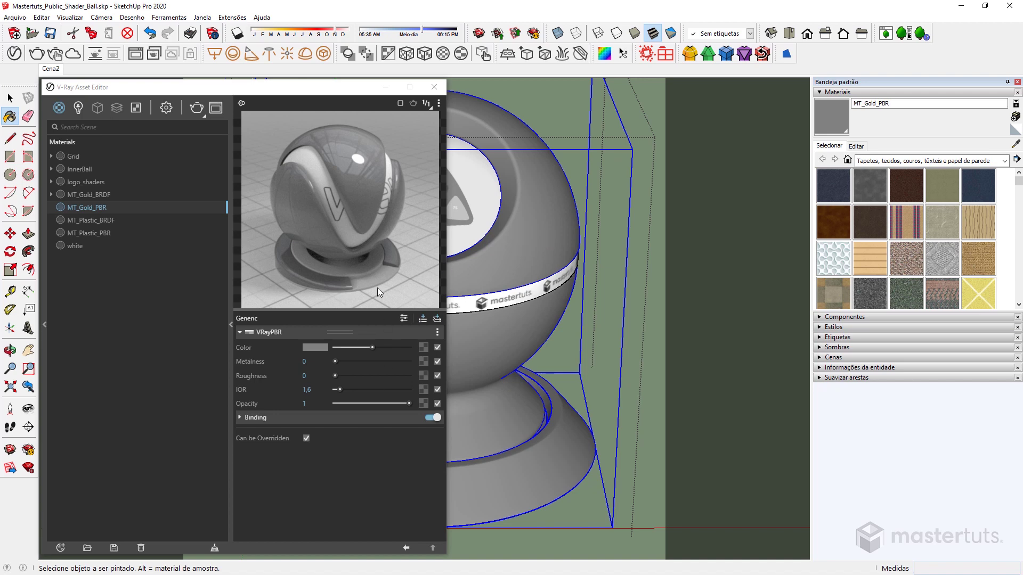
# Match MT_Gold_PBR's color to the metals table's gold swatch, RGB 254, 226, 146, and set its Metalness to 1
pyautogui.click(857, 146)
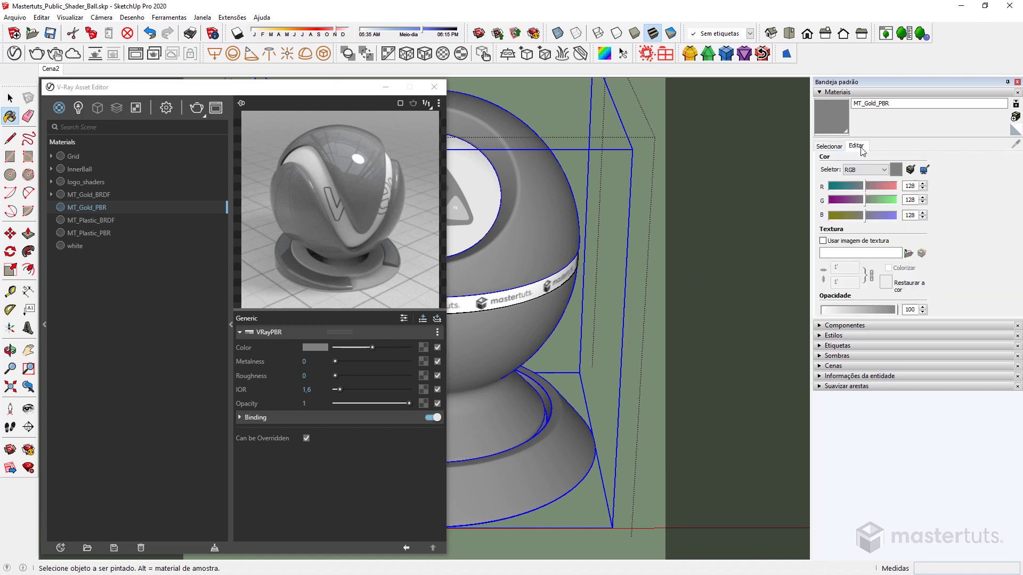
pyautogui.click(923, 170)
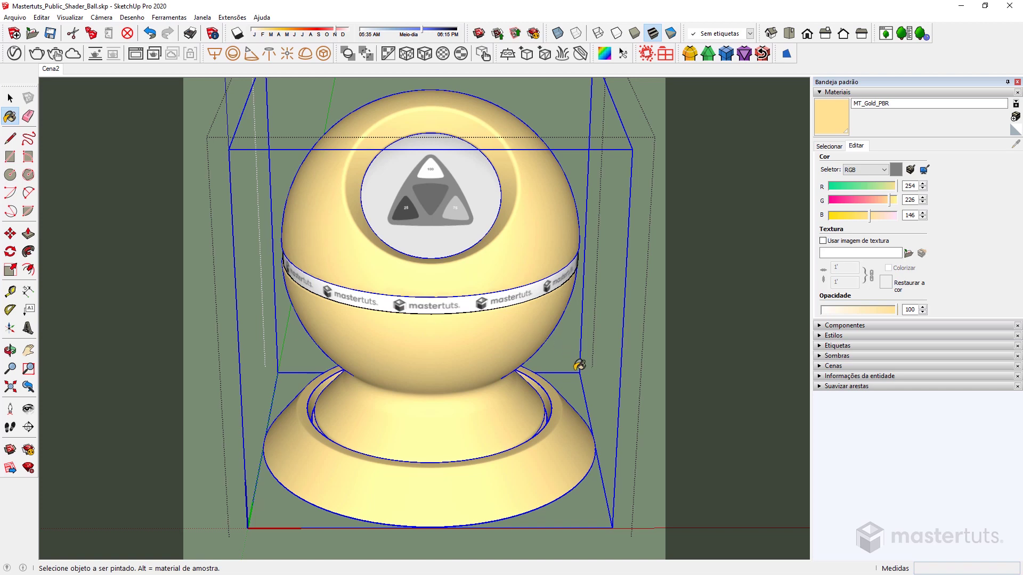
pyautogui.click(15, 54)
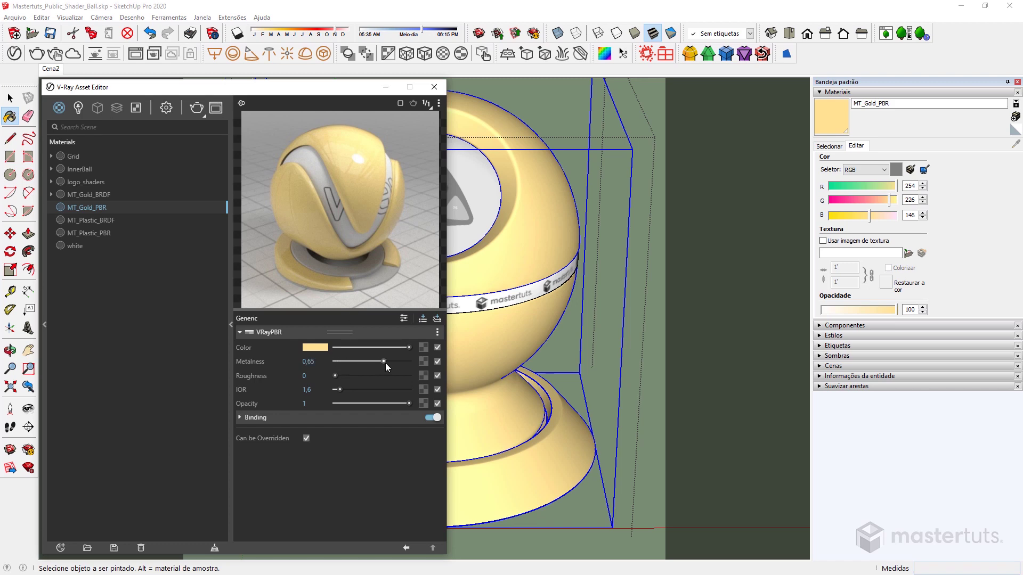
pyautogui.moveTo(411, 364); pyautogui.dragTo(419, 363)
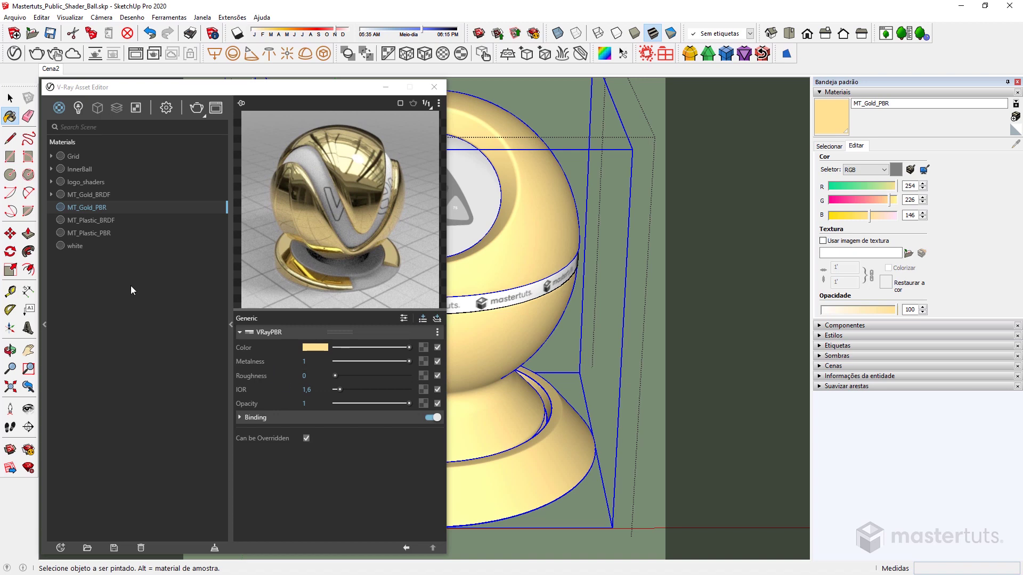
# Compare the material previews and reflection settings of MT_Gold_BRDF and MT_Gold_PBR
pyautogui.click(84, 195)
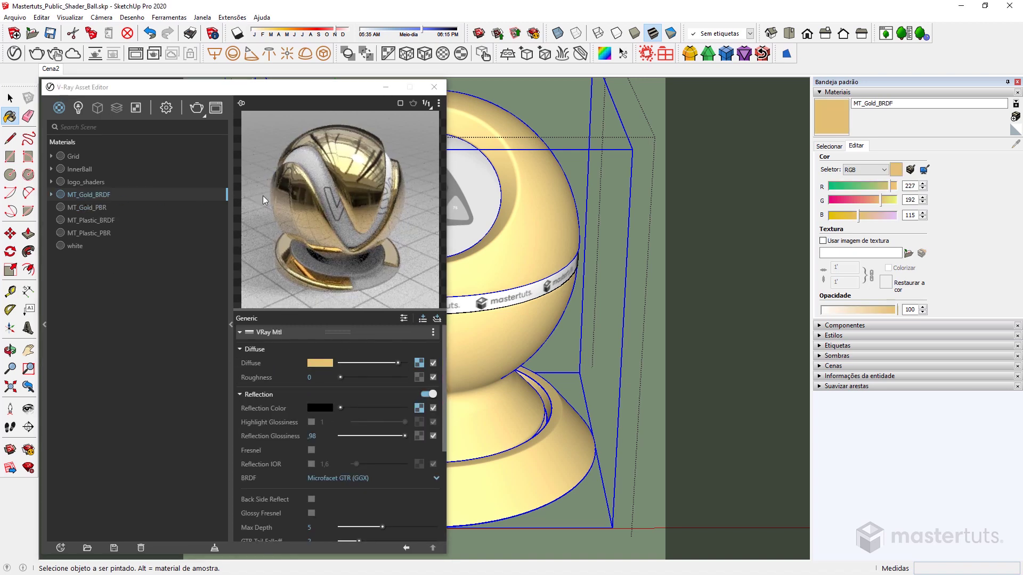
pyautogui.click(103, 207)
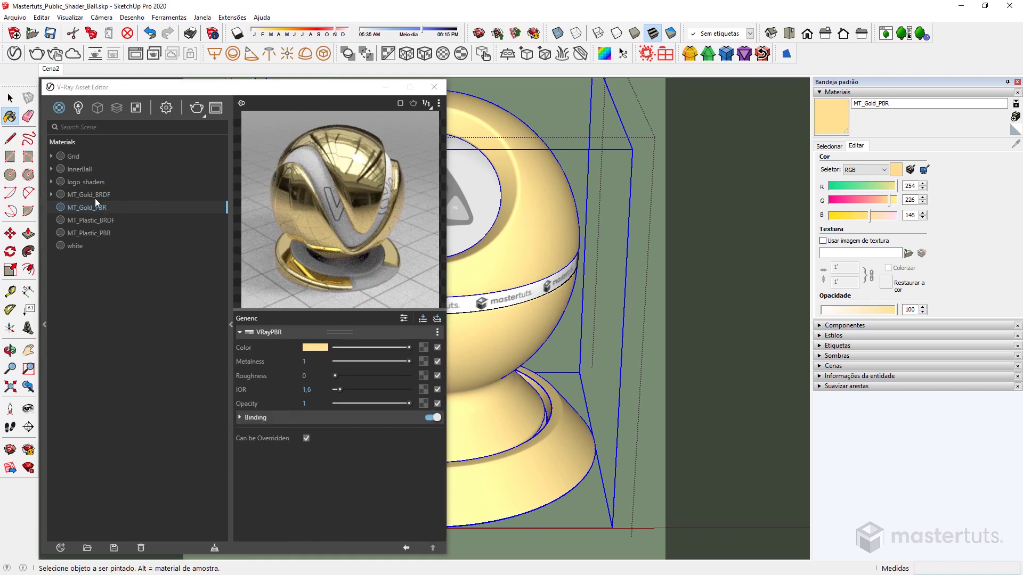
pyautogui.click(94, 196)
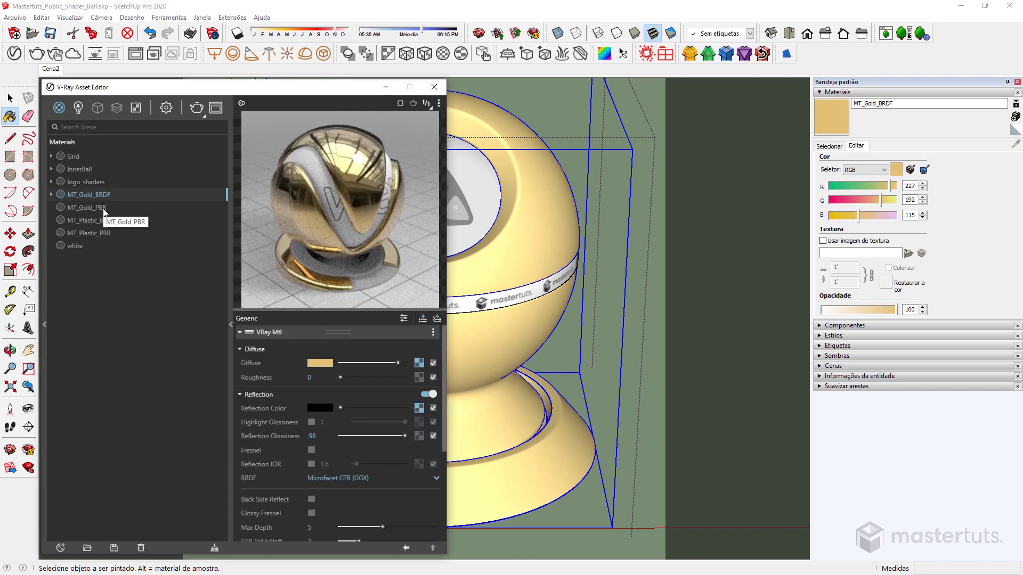
pyautogui.click(104, 208)
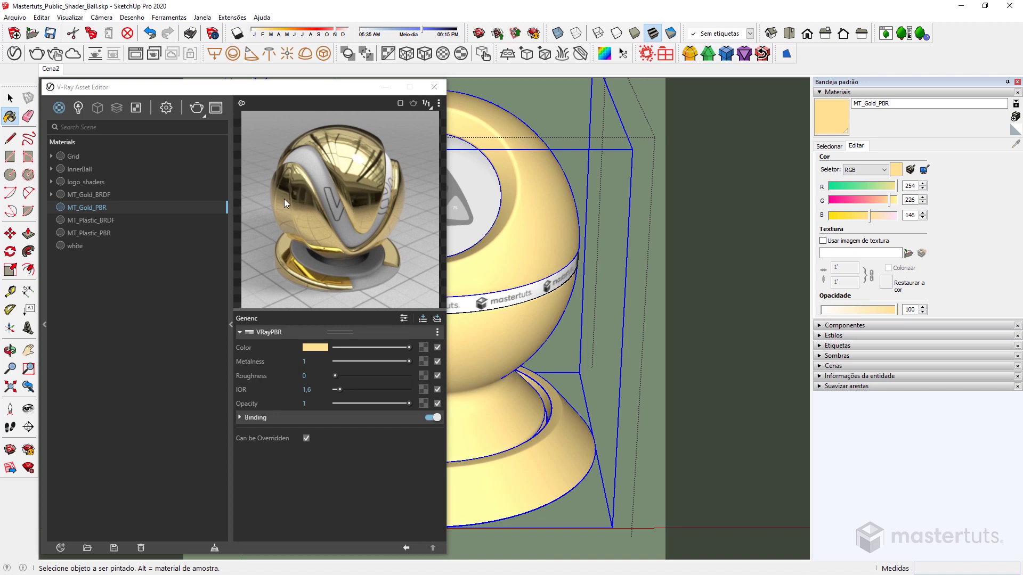
pyautogui.click(97, 196)
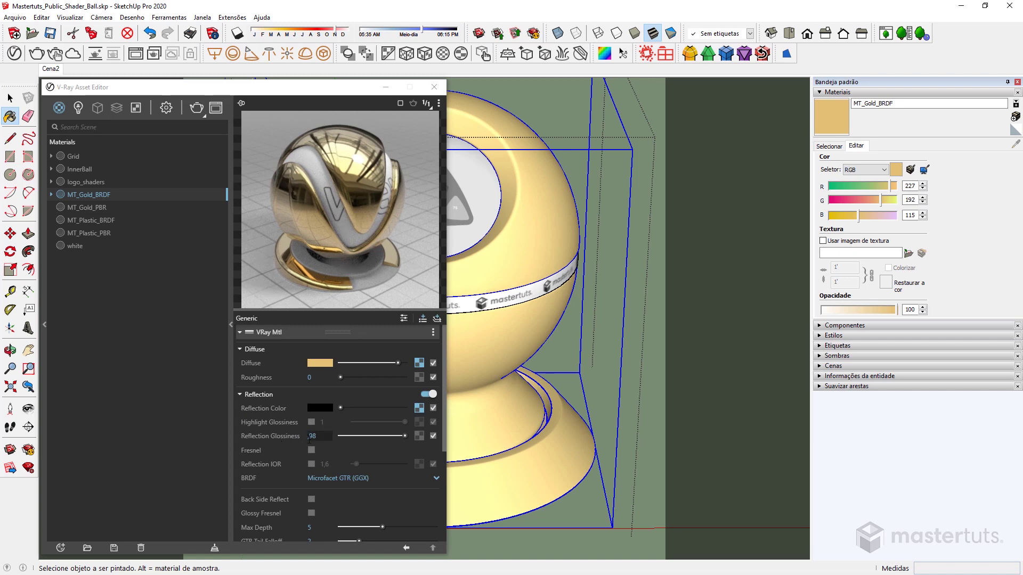
# Set the Roughness of MT_Gold_PBR to ,02
pyautogui.click(90, 206)
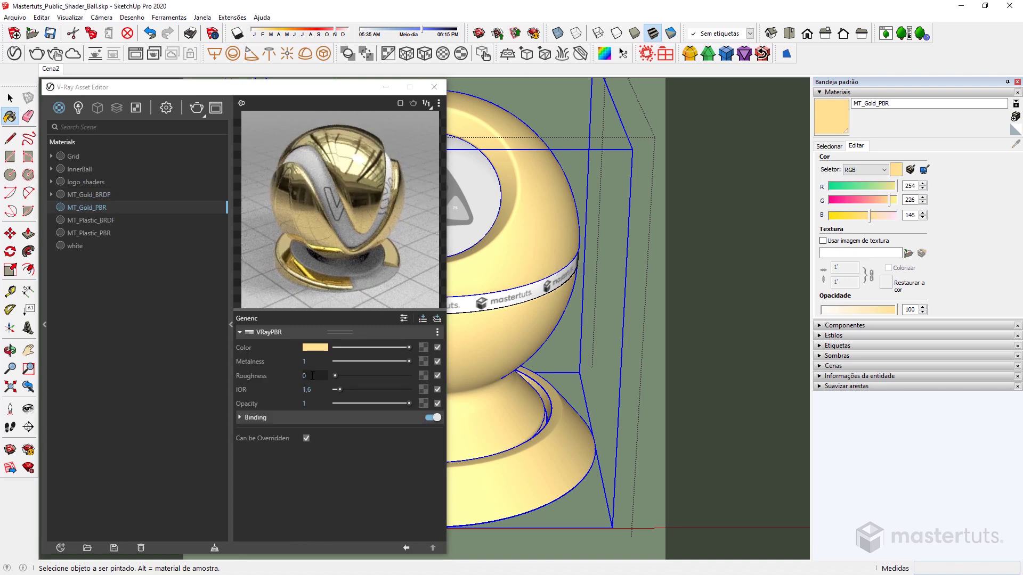
pyautogui.click(313, 376)
pyautogui.write(',')
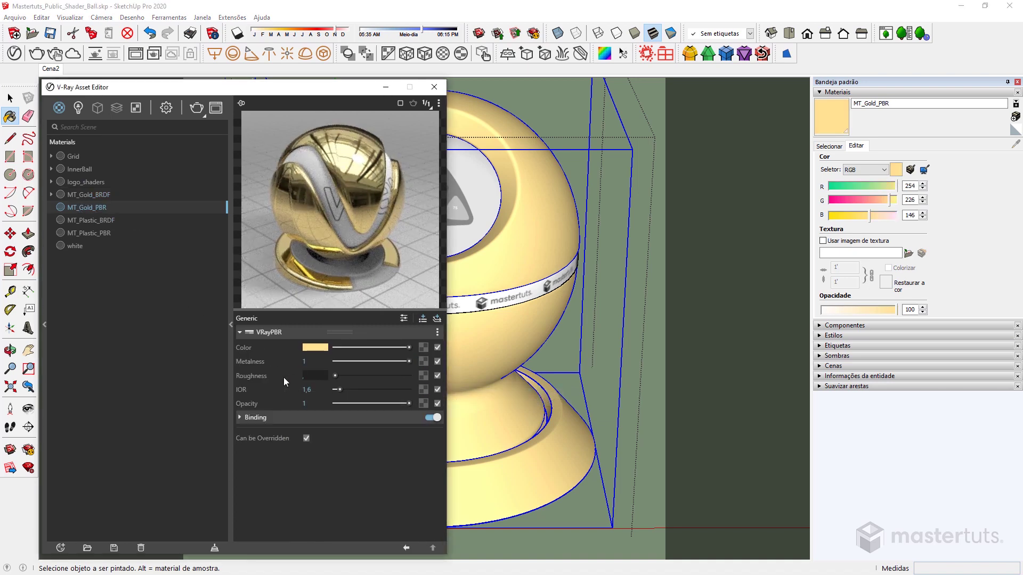
pyautogui.write('02')
pyautogui.press('Return')
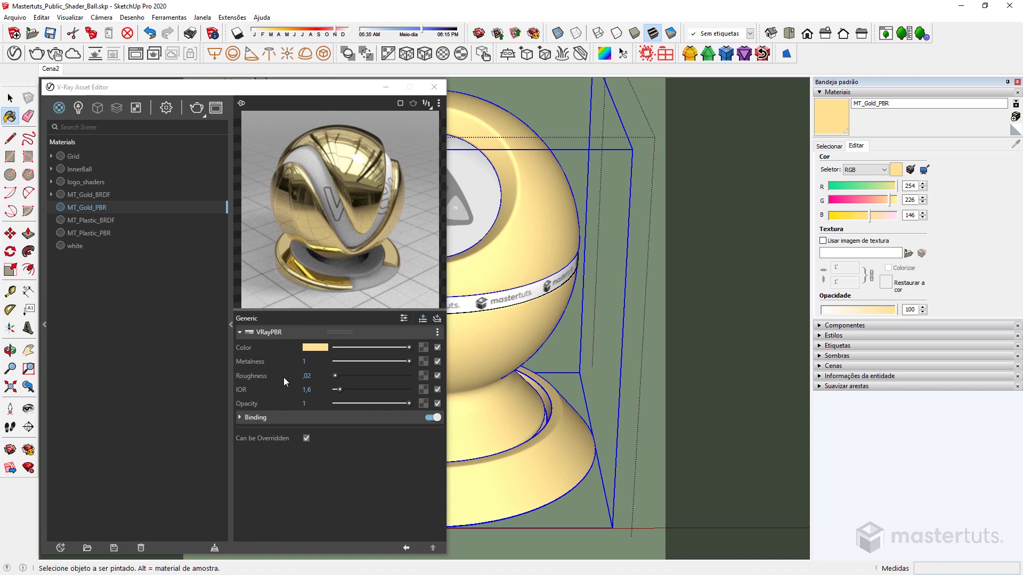
# Render the scene with V-Ray to check the gold shader ball, and put the frame buffer away
pyautogui.click(196, 108)
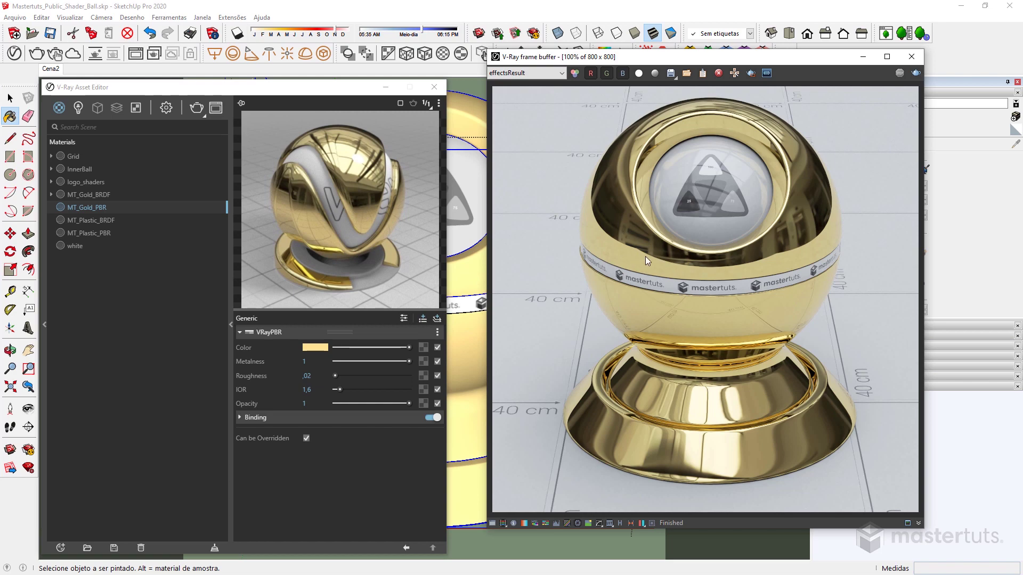
pyautogui.click(872, 61)
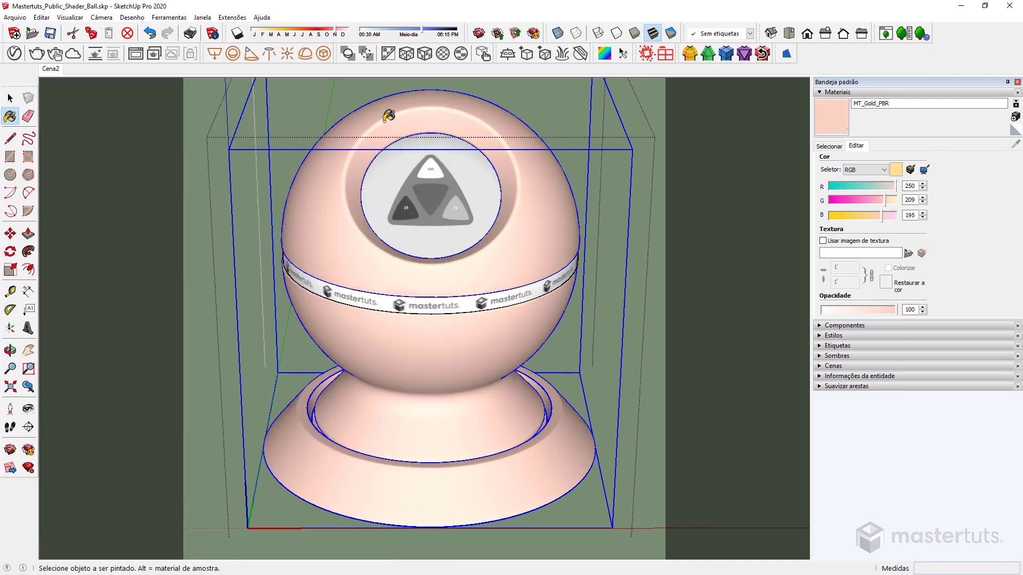
# Recolor MT_Gold_PBR as copper with RGB 250, 209, 195 and check its preview in the V-Ray Asset Editor
pyautogui.click(14, 53)
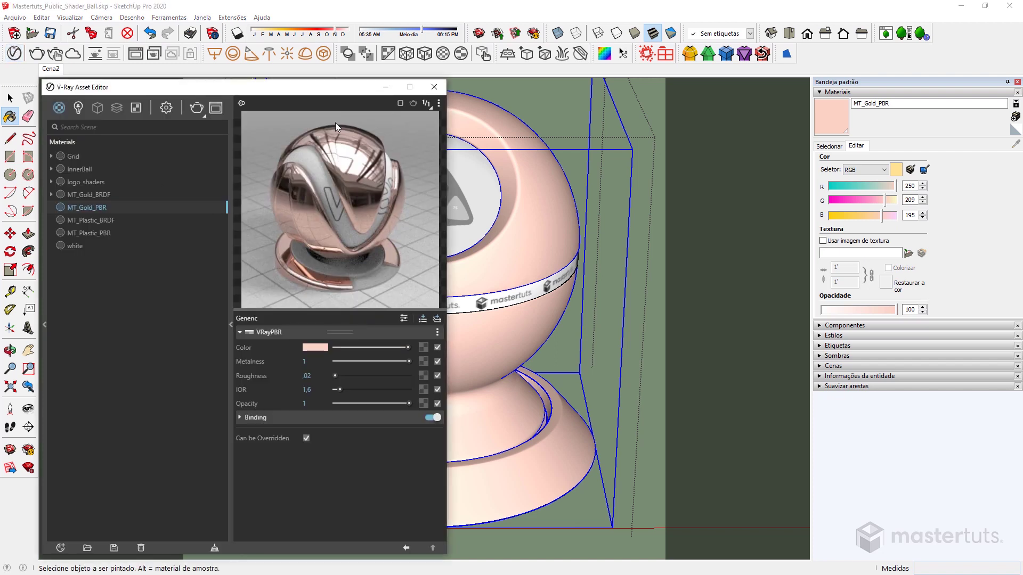